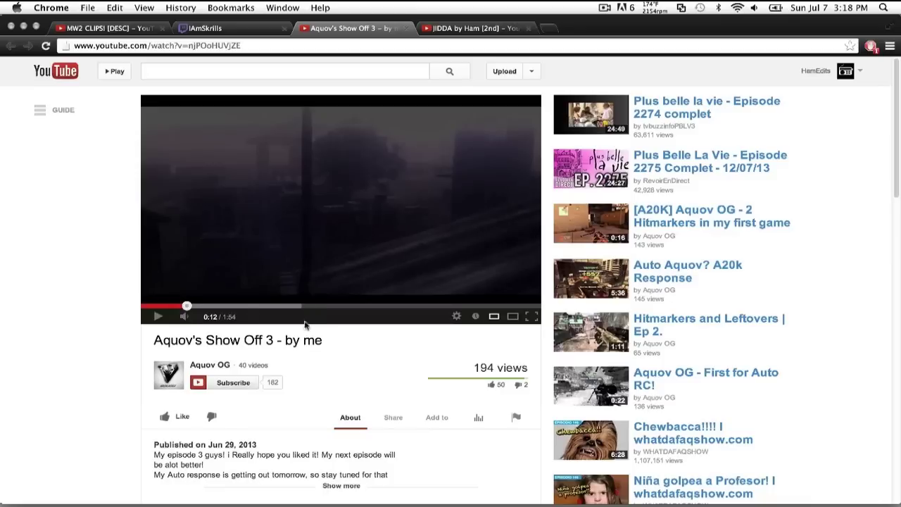
Play Aquov's Show Off 3 in short bursts, pausing to examine how the title disappears behind foreground objects
left_click(238, 247)
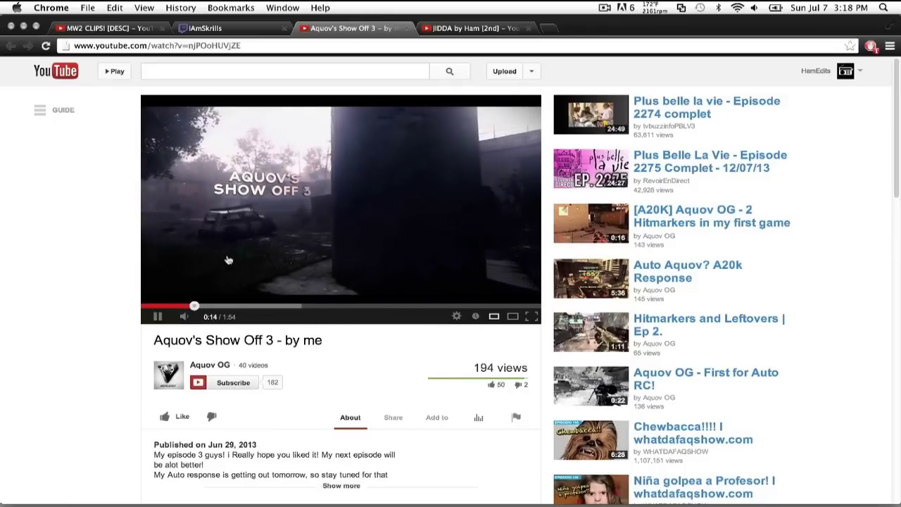
left_click(240, 182)
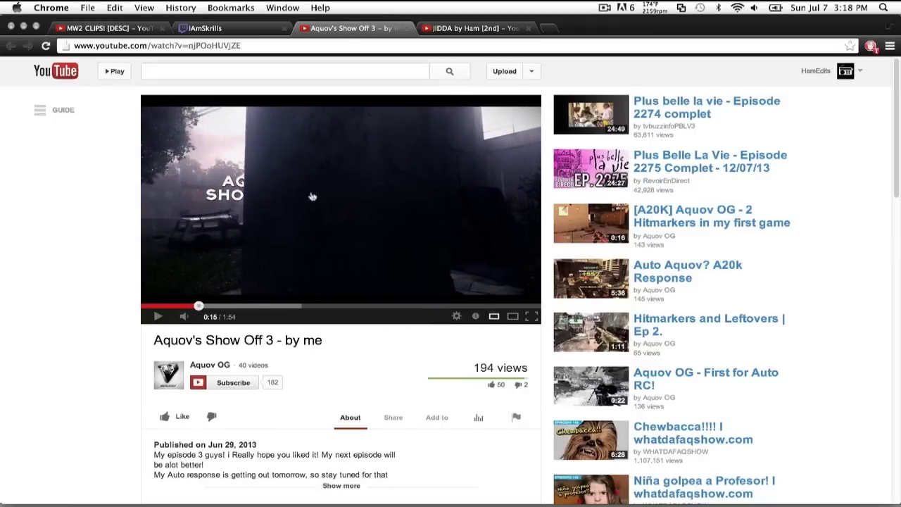
left_click(279, 238)
left_click(240, 190)
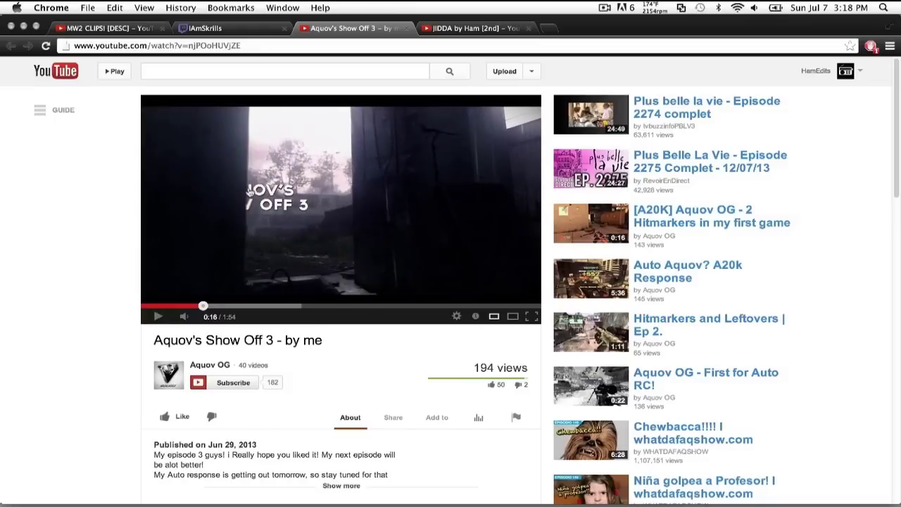
left_click(312, 233)
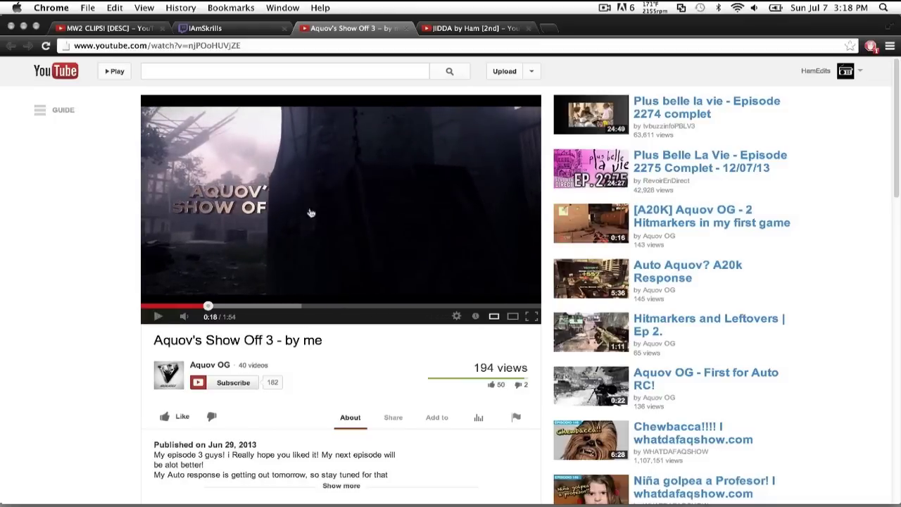
left_click(313, 223)
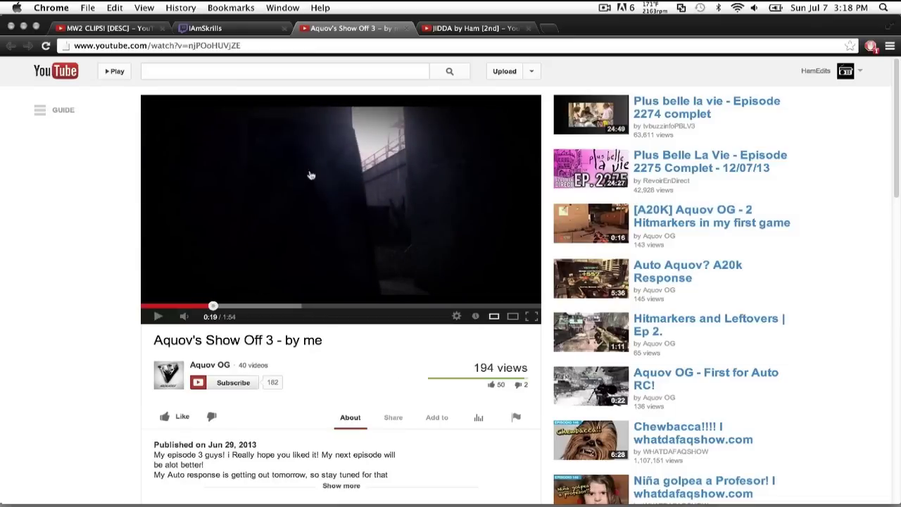
Open the JIDDA by Ham [2nd] video and replay the part where the pole crosses the DISTRICT title, around 0:07
left_click(473, 28)
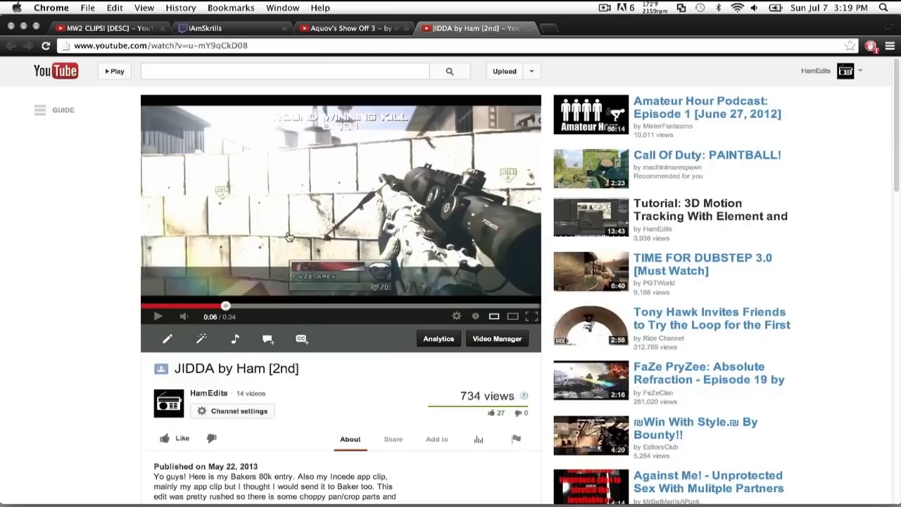
left_click(153, 318)
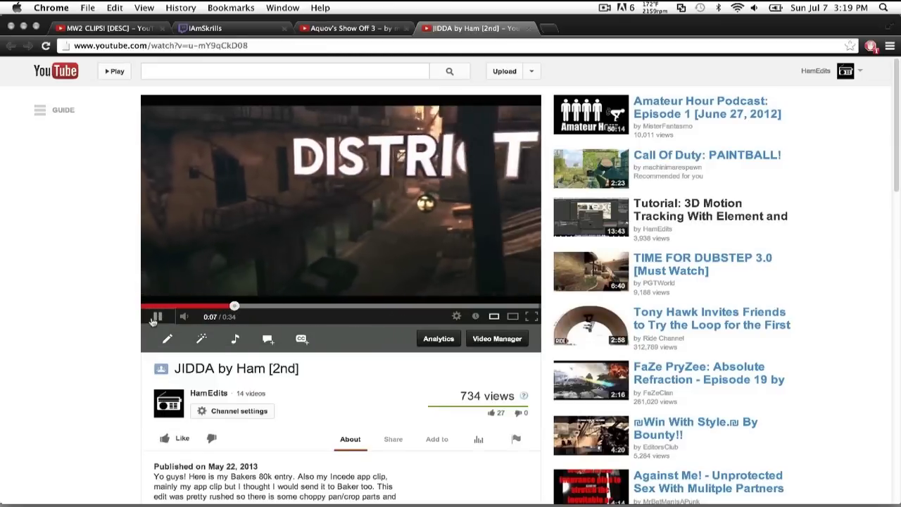
left_click(153, 317)
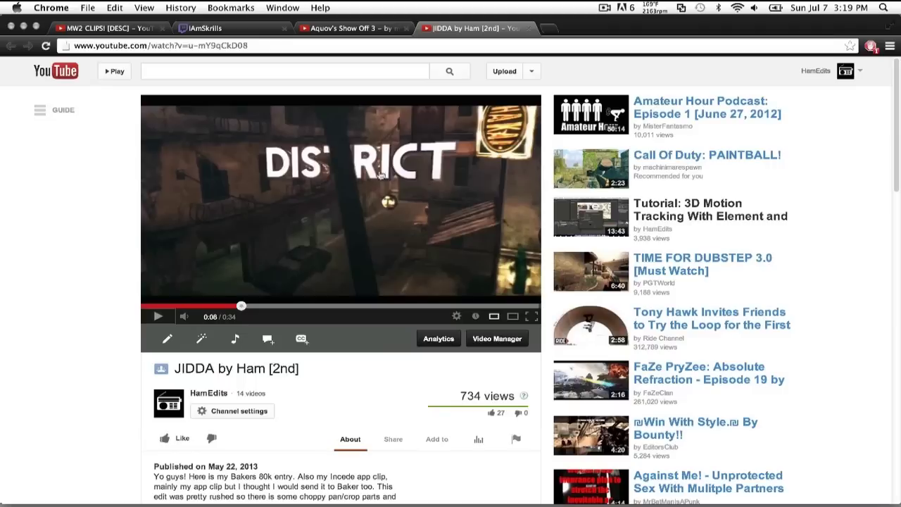
left_click(156, 316)
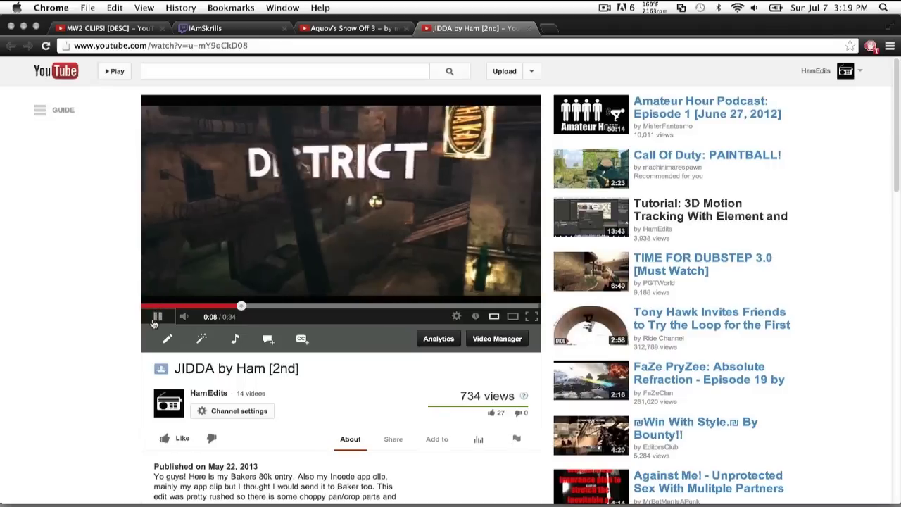
left_click(154, 318)
left_click(234, 307)
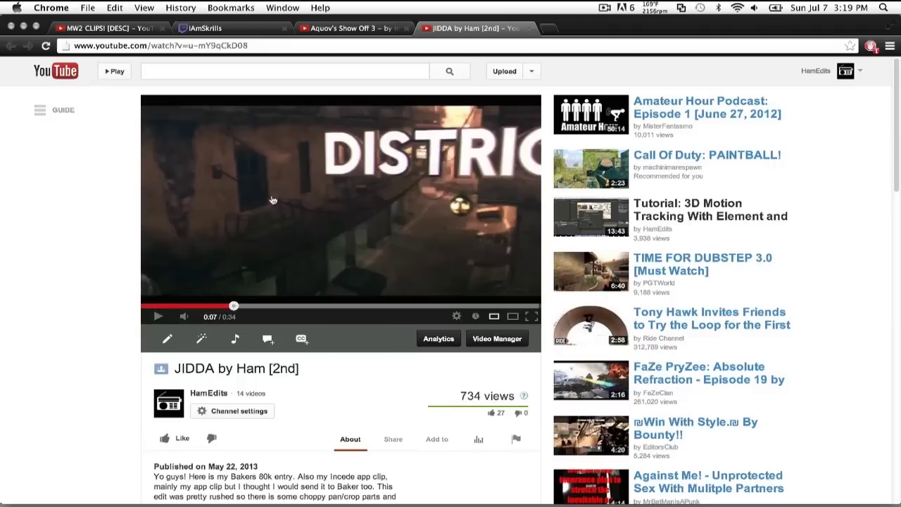
left_click(374, 147)
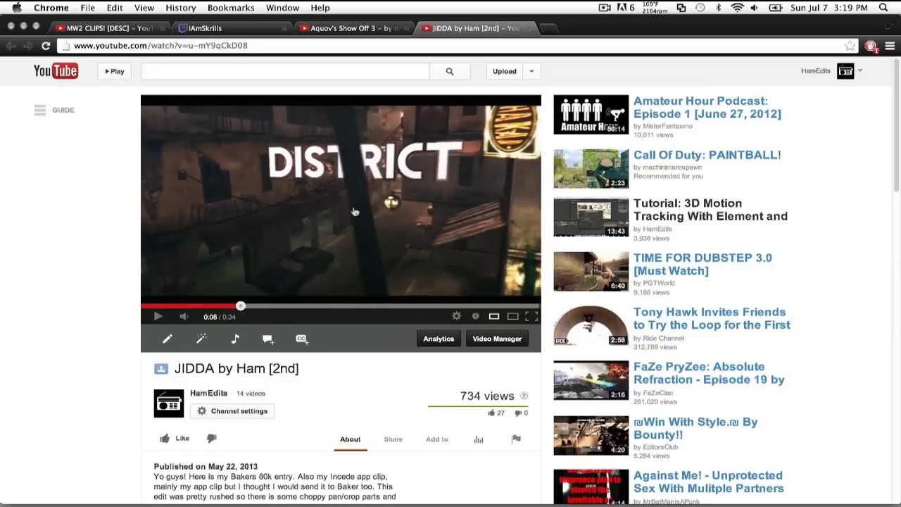
Switch to After Effects, open the Live Recording – May 6, 2013 9_12 PM composition and look through its layers and masks
left_click(454, 492)
left_click(466, 328)
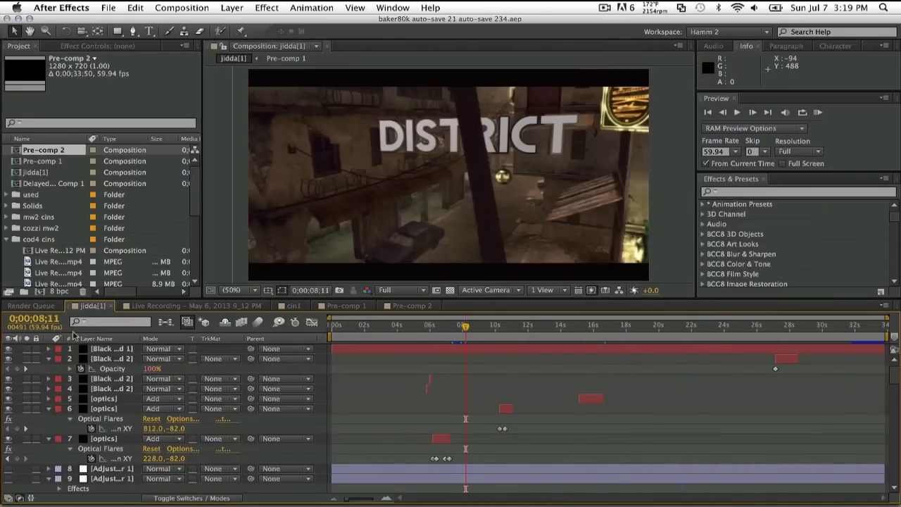
left_click(190, 305)
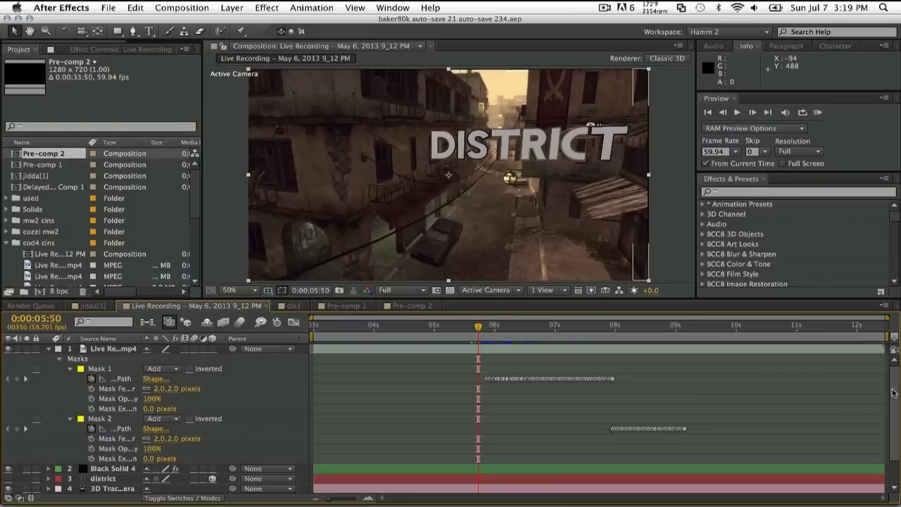
scroll(888, 407, "down", 2)
left_click(111, 439)
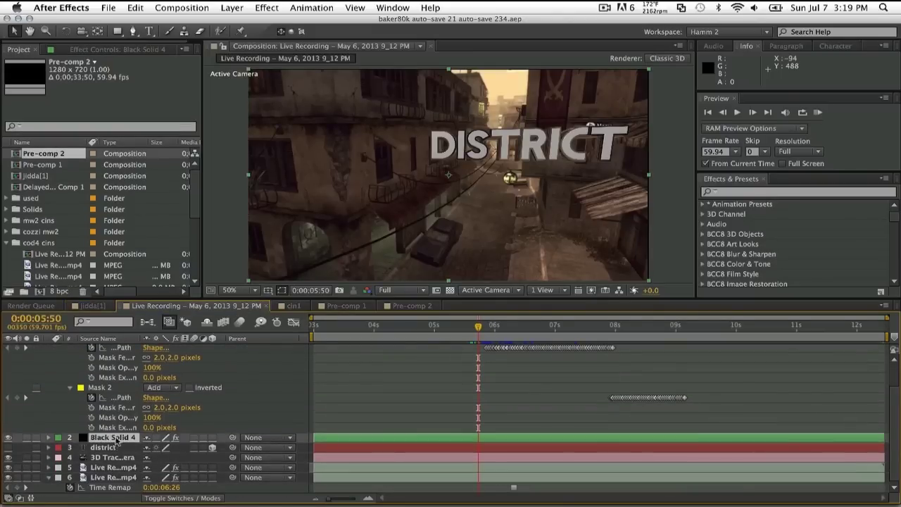
scroll(446, 406, "up", 2)
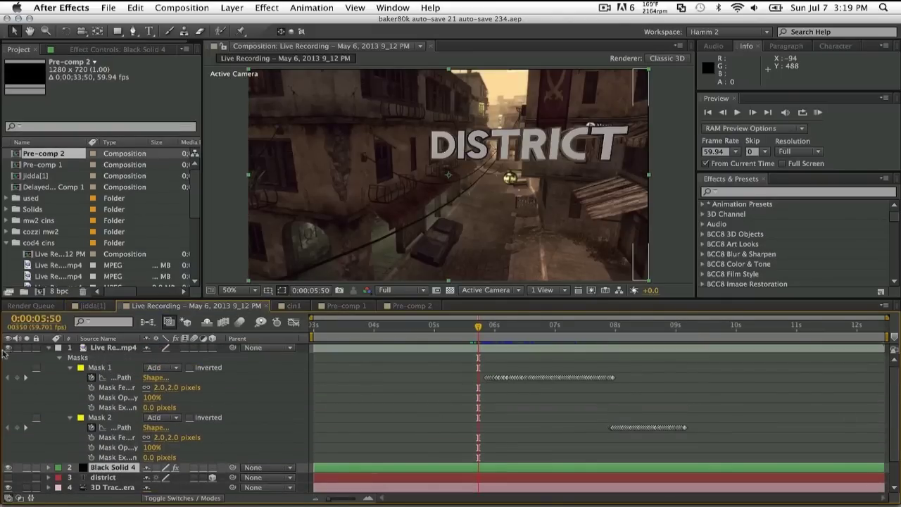
scroll(380, 423, "down", 2)
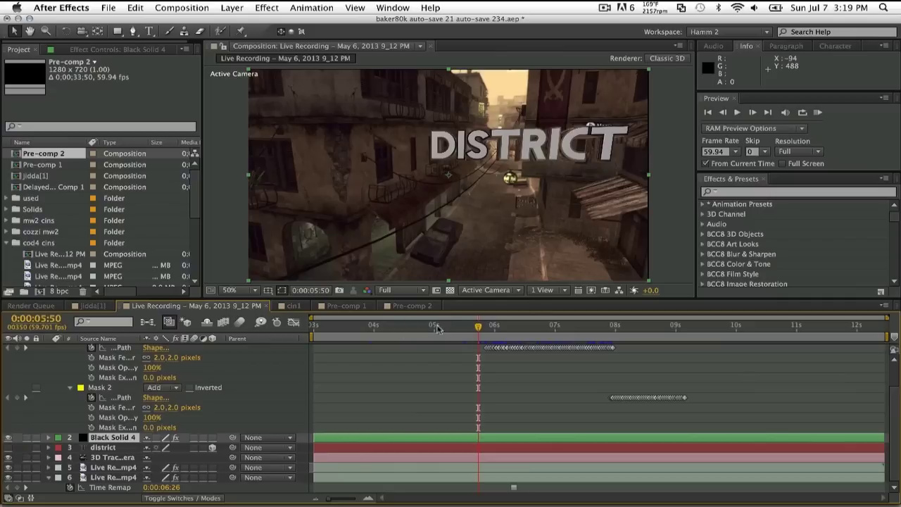
Go to 0:00:06:38 and turn on the visibility of the masked top Live Recording layer
left_click_drag(478, 325, 528, 325)
scroll(351, 410, "up", 2)
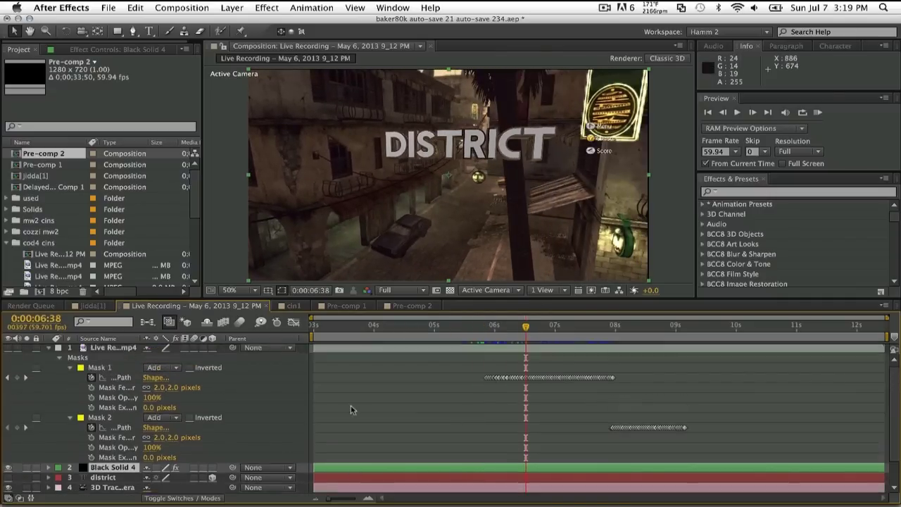
scroll(347, 423, "down", 2)
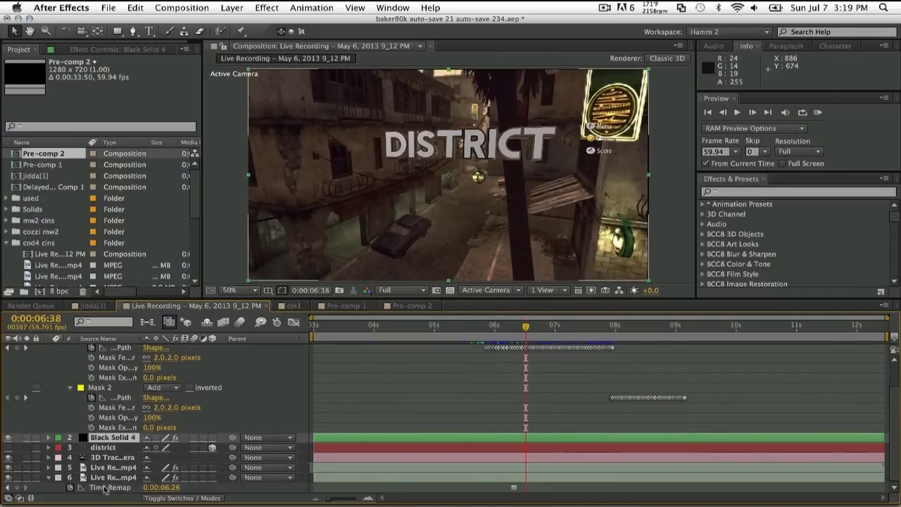
scroll(337, 387, "up", 2)
scroll(337, 386, "up", 1)
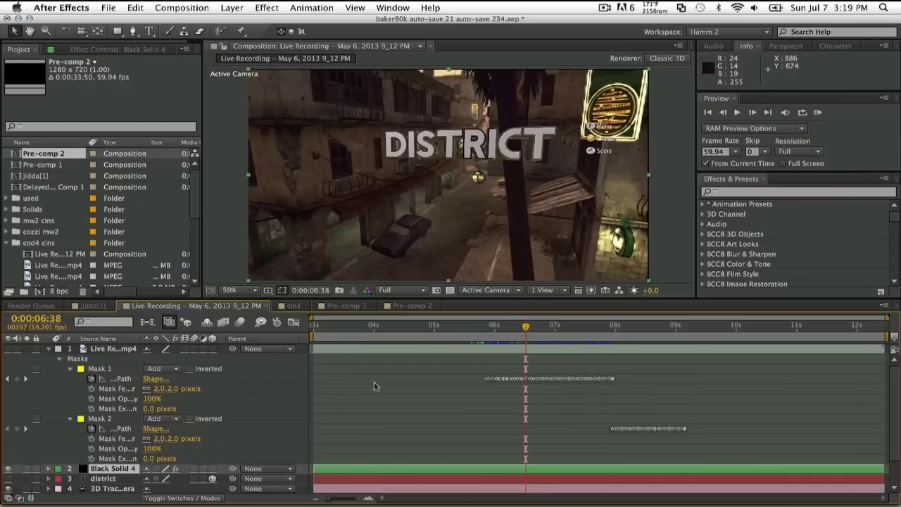
left_click(113, 348)
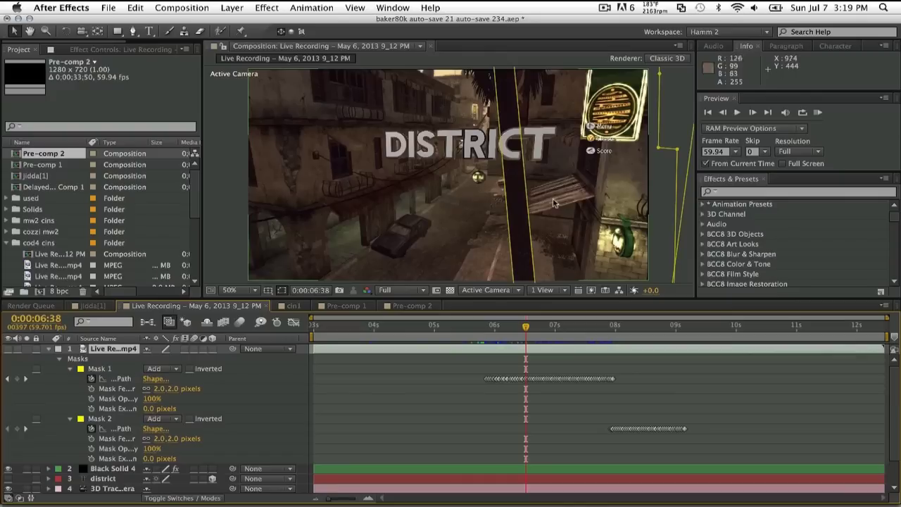
left_click(8, 349)
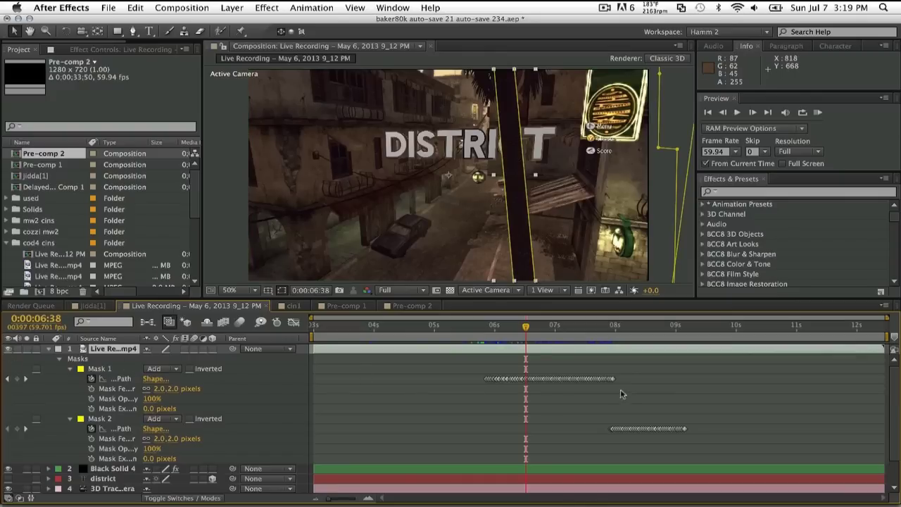
Go to 0:00:05:45 and examine the Live Recording footage layers beneath the masked copy
left_click(474, 338)
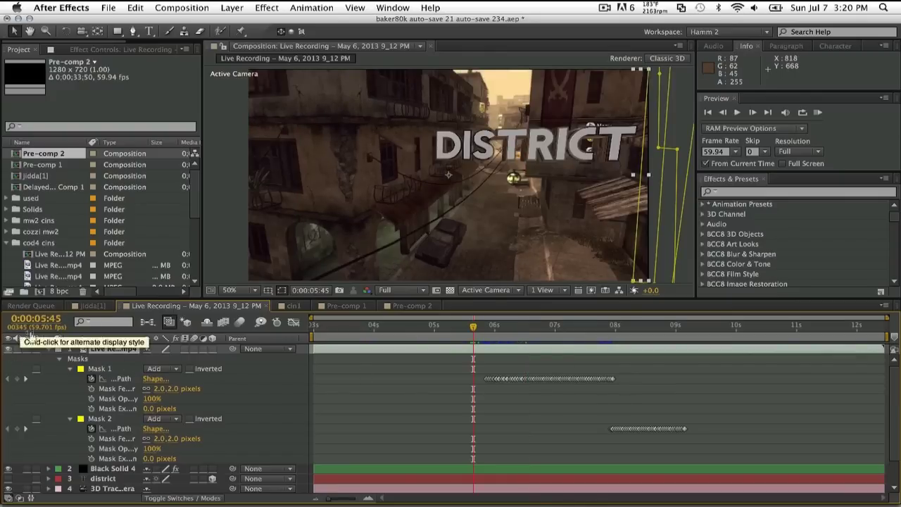
scroll(857, 365, "down", 3)
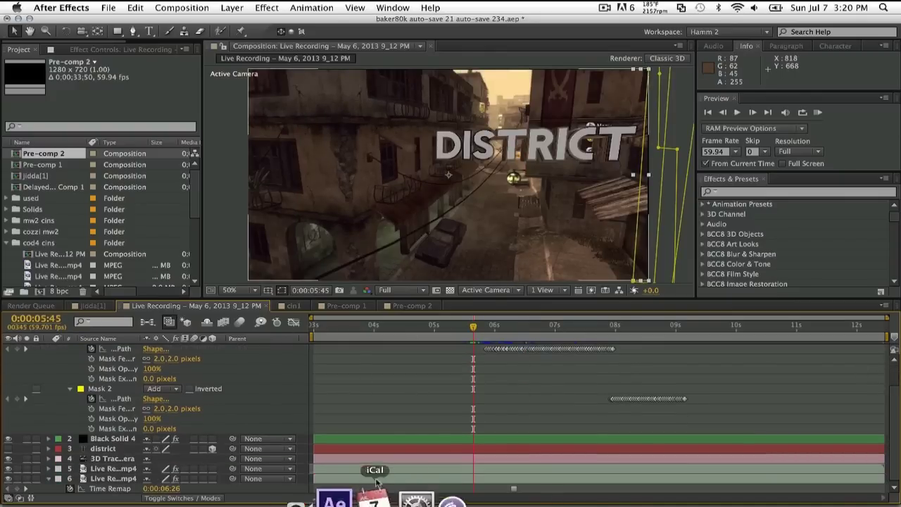
left_click(129, 470)
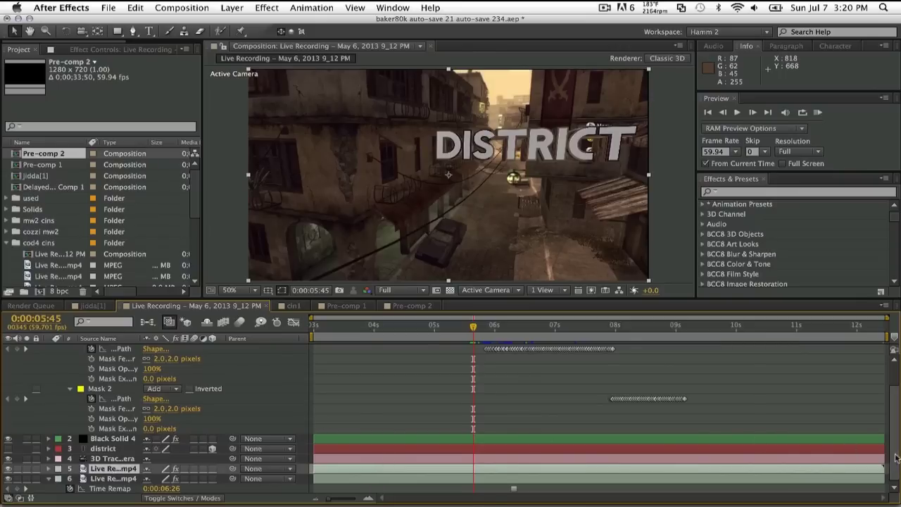
scroll(894, 433, "up", 3)
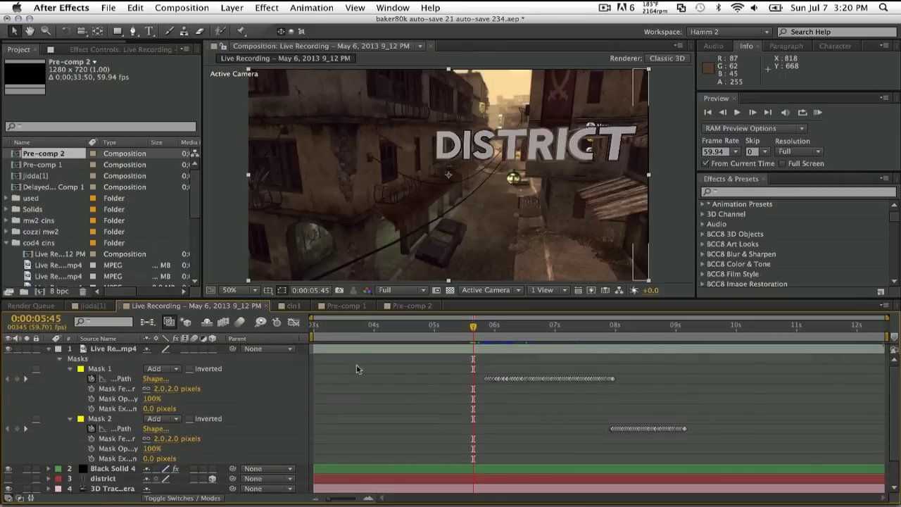
Try deleting Mask 1 and Mask 2 from the top Live Recording layer, and undo the deletion
left_click(506, 331)
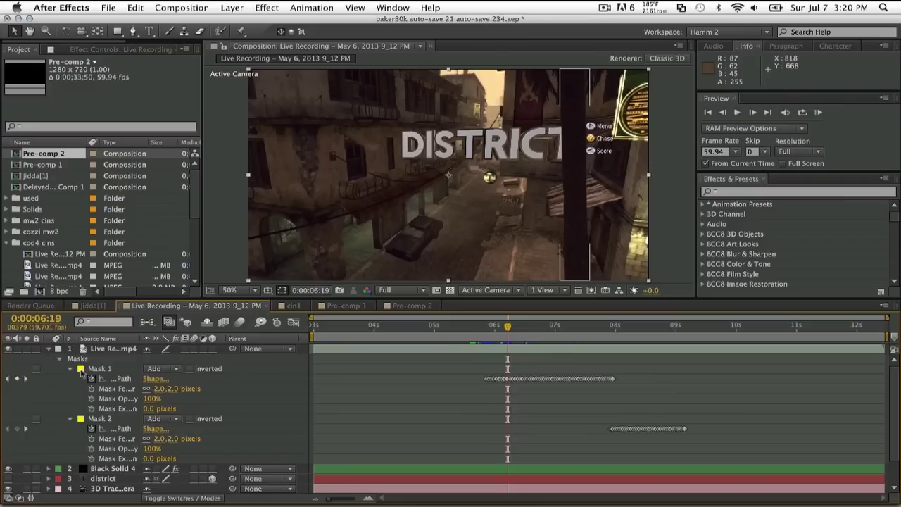
left_click(92, 369)
left_click(109, 423, "shift")
key("Delete")
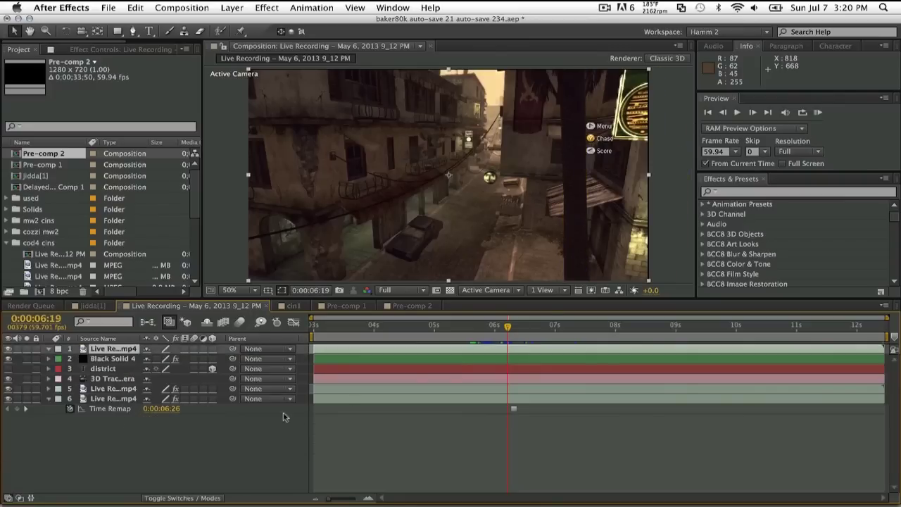
left_click(476, 339)
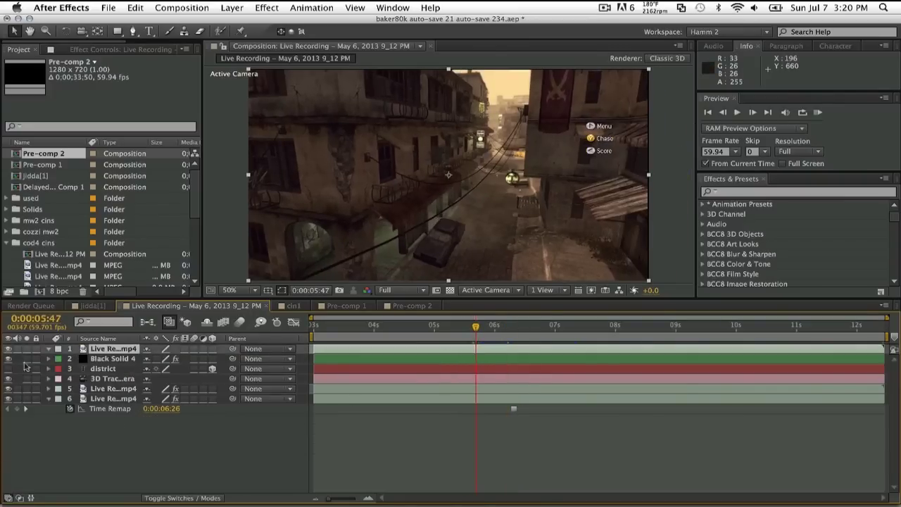
key("super+z")
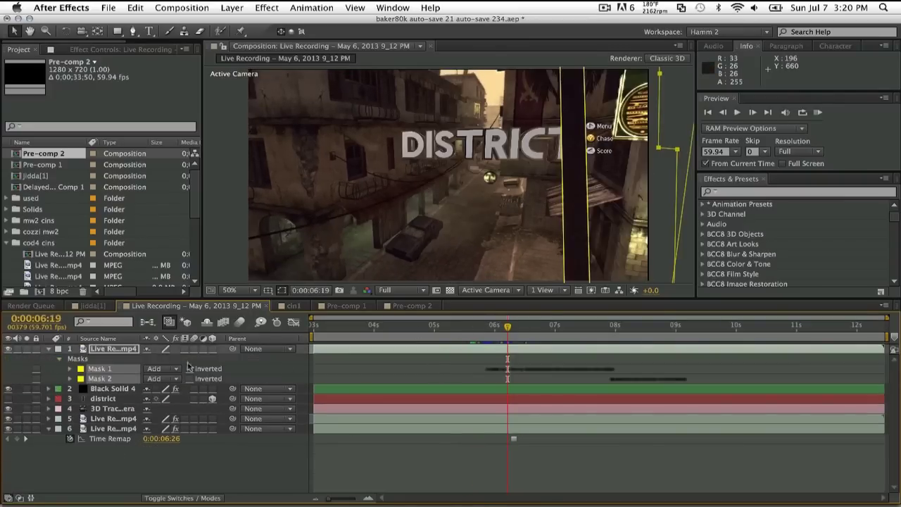
Preview the top Live Recording layer from 0:00:06:19 to 0:00:07:41 to examine how its mask follows the tree trunk
left_click(106, 349)
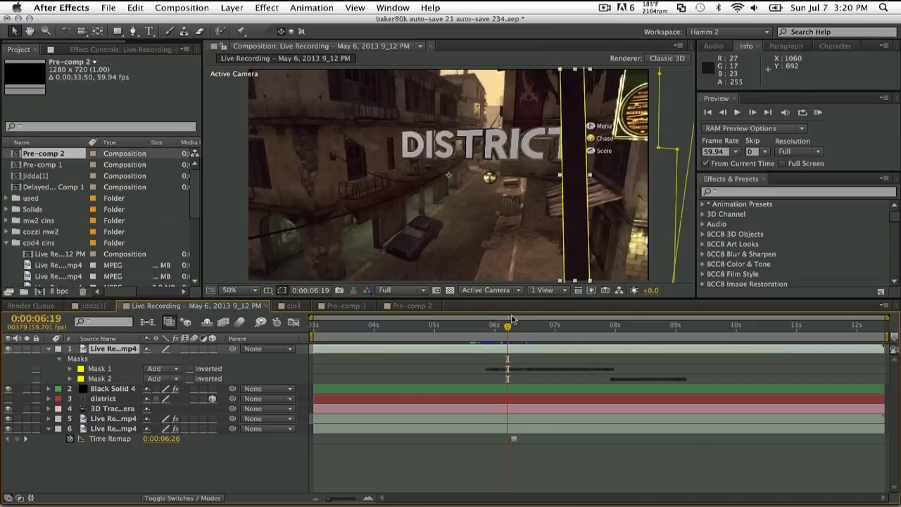
key("space")
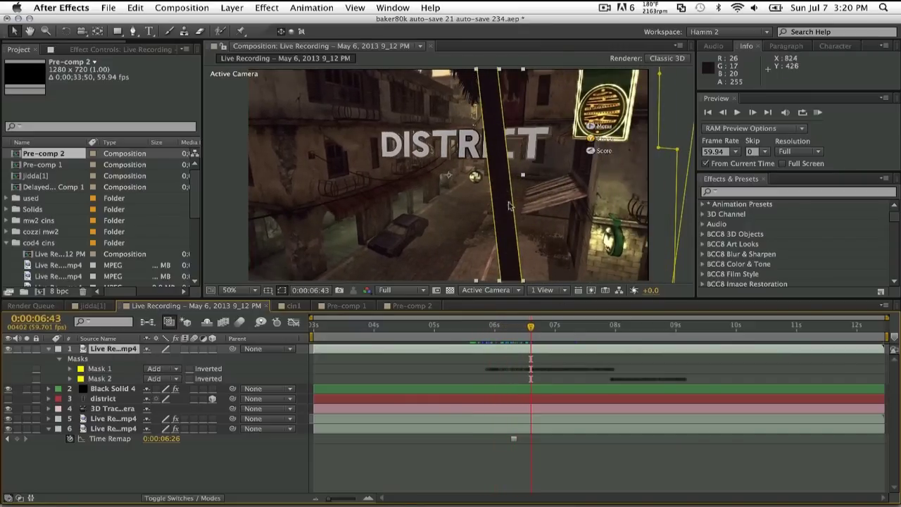
left_click_drag(492, 332, 580, 341)
key("space")
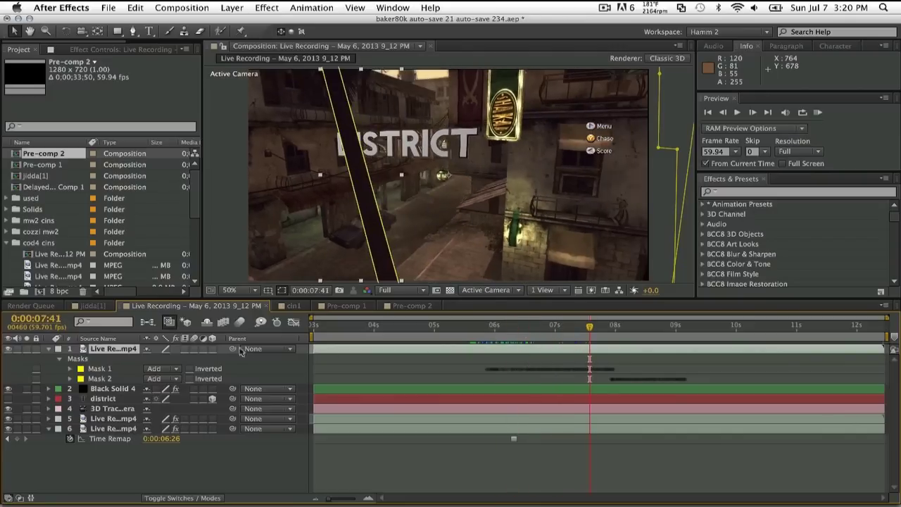
Delete Mask 1 and Mask 2 from the top Live Recording layer and move the current time to 0:00:06:31
left_click(105, 369)
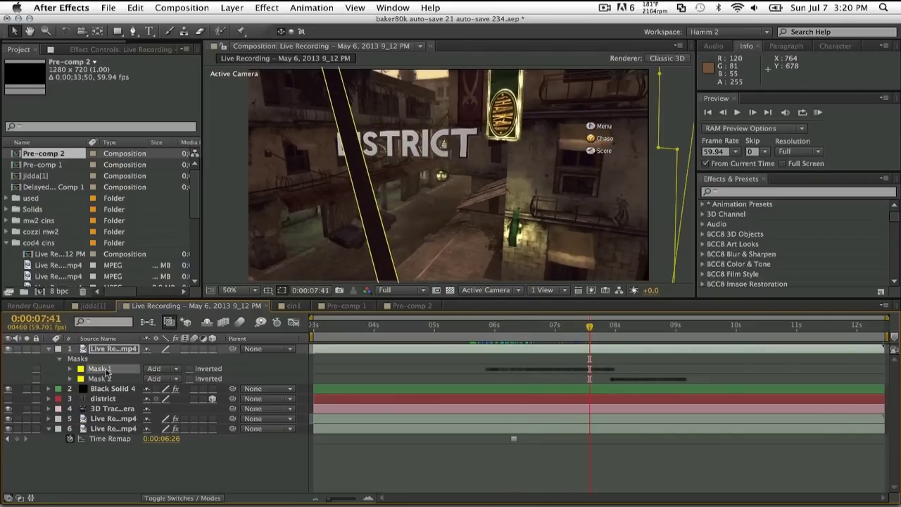
left_click(103, 379)
key("Delete")
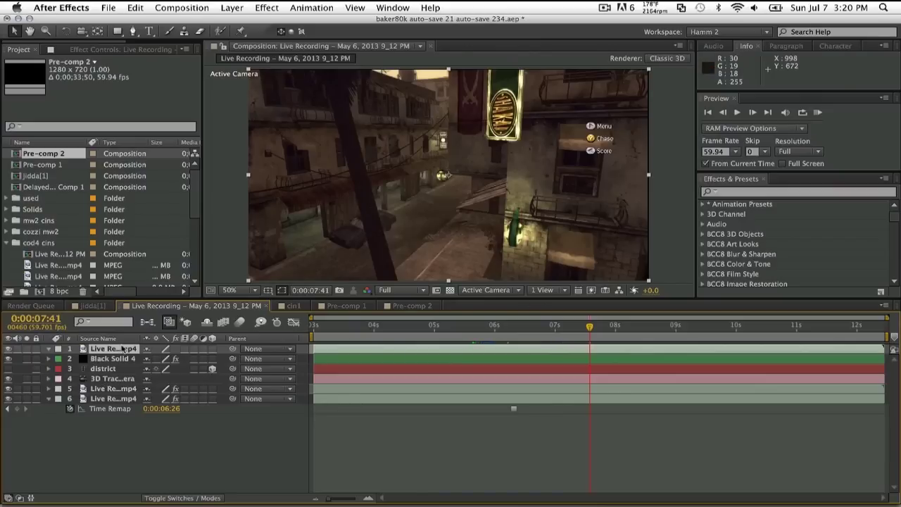
left_click_drag(314, 327, 620, 345)
left_click_drag(396, 331, 517, 351)
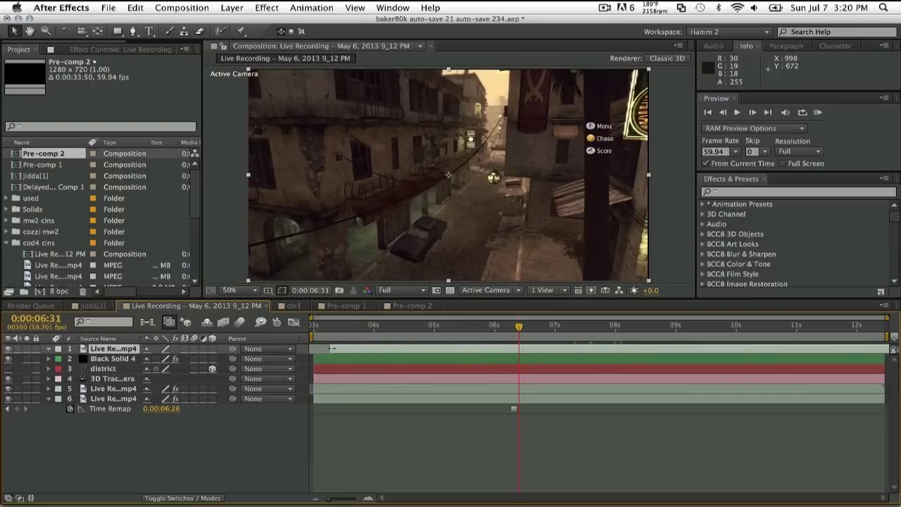
Undo the trim at the start of the top Live Recording layer and return to 0:00:03:07 with that layer selected
left_click(483, 339)
left_click_drag(483, 338, 531, 338)
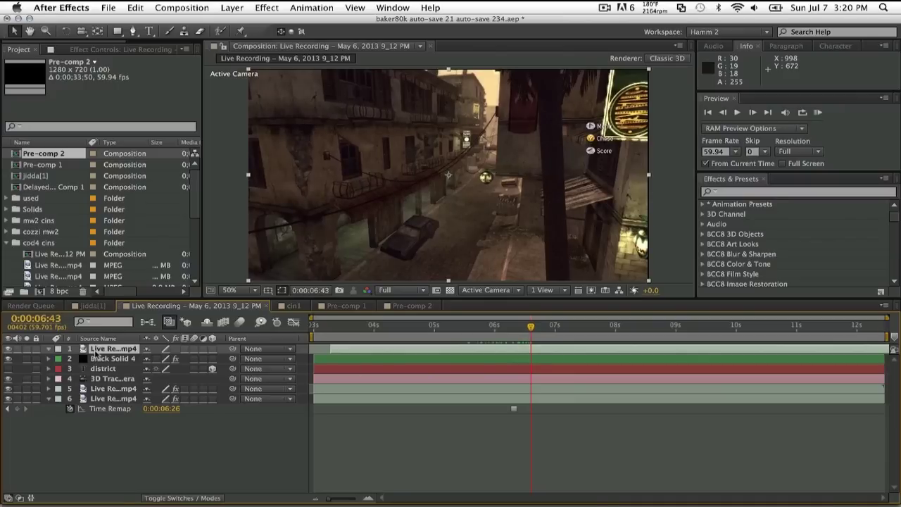
key("super+z")
left_click_drag(321, 333, 312, 333)
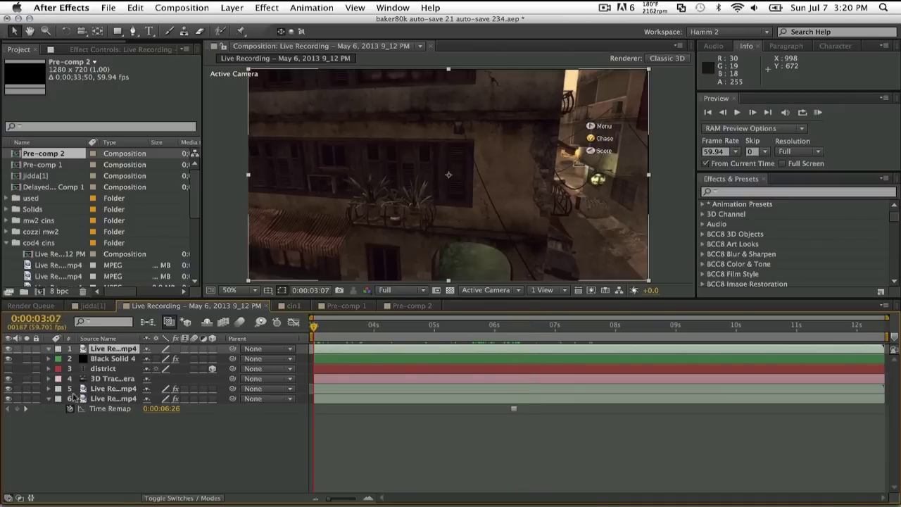
left_click(118, 390)
left_click(115, 349)
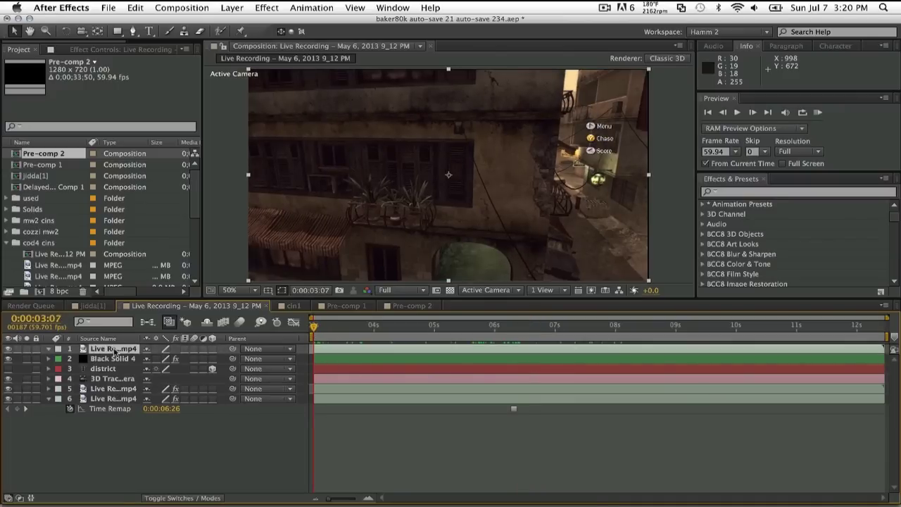
left_click(112, 49)
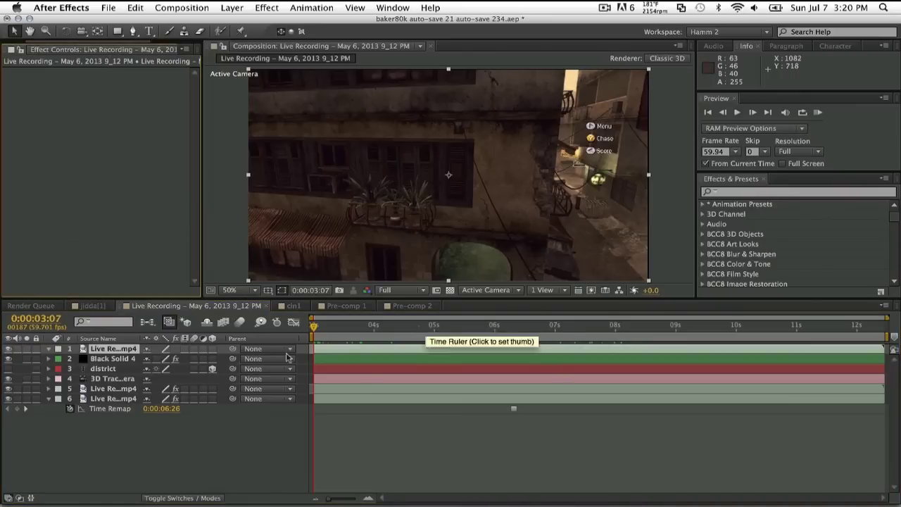
Hide the top Live Recording layer and go to 0:00:06:09, where the tree trunk approaches the DISTRICT text
left_click(8, 349)
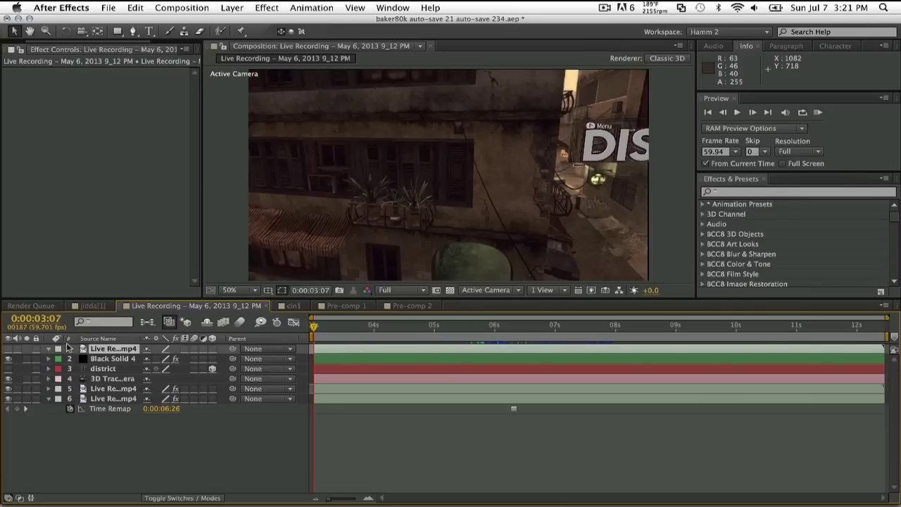
left_click(462, 329)
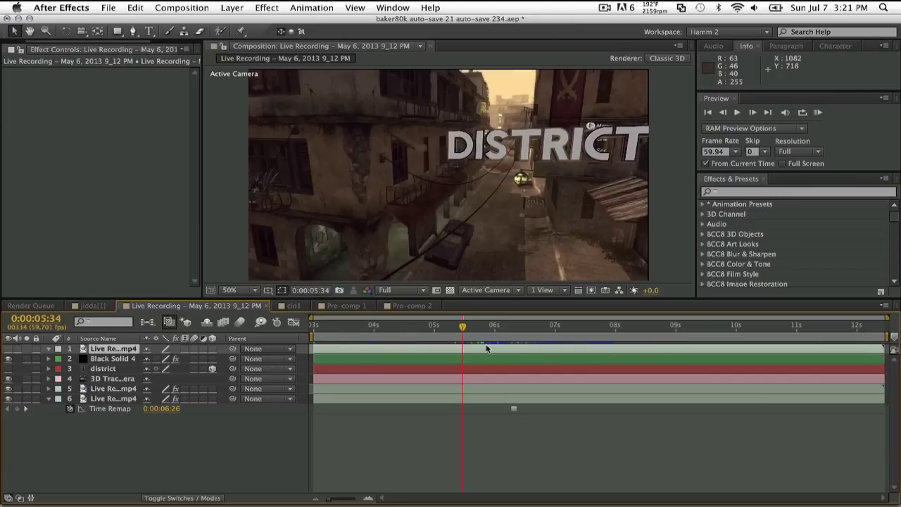
left_click_drag(464, 329, 501, 331)
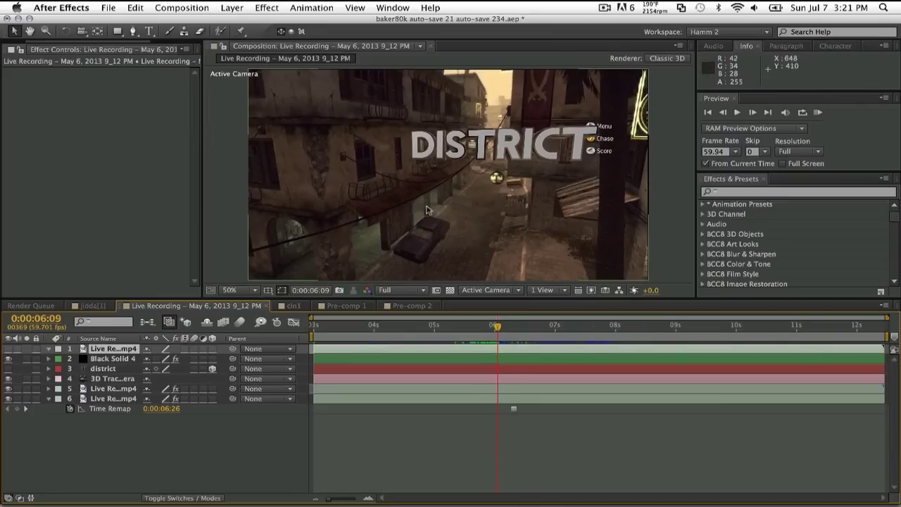
Inspect the T of DISTRICT up close against the trunk and trim the top Live Recording layer's start to 0:00:06:09
key("period")
key("period")
left_click_drag(491, 184, 280, 223)
key("period")
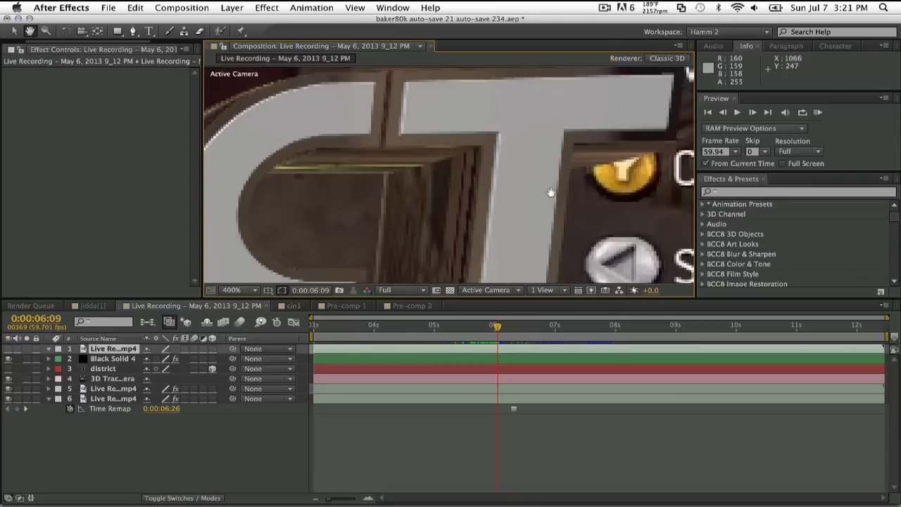
left_click(232, 290)
left_click(242, 412)
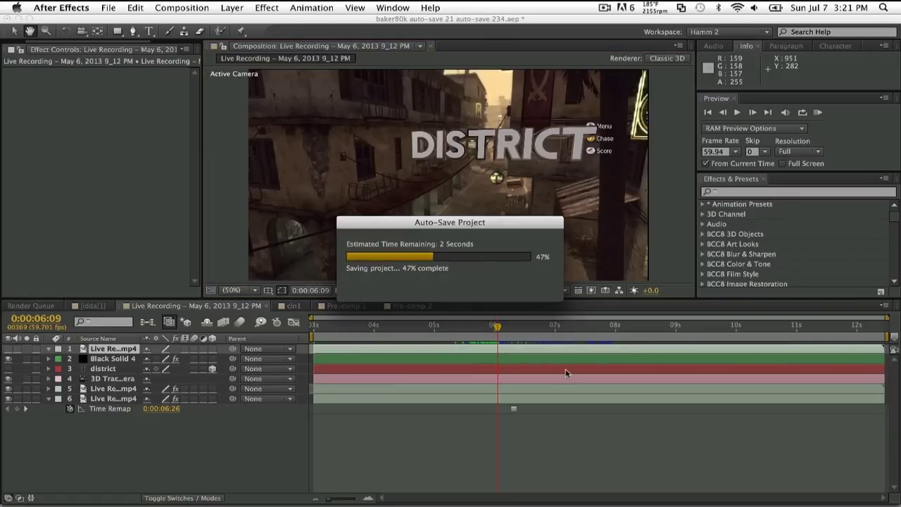
key("alt+bracketleft")
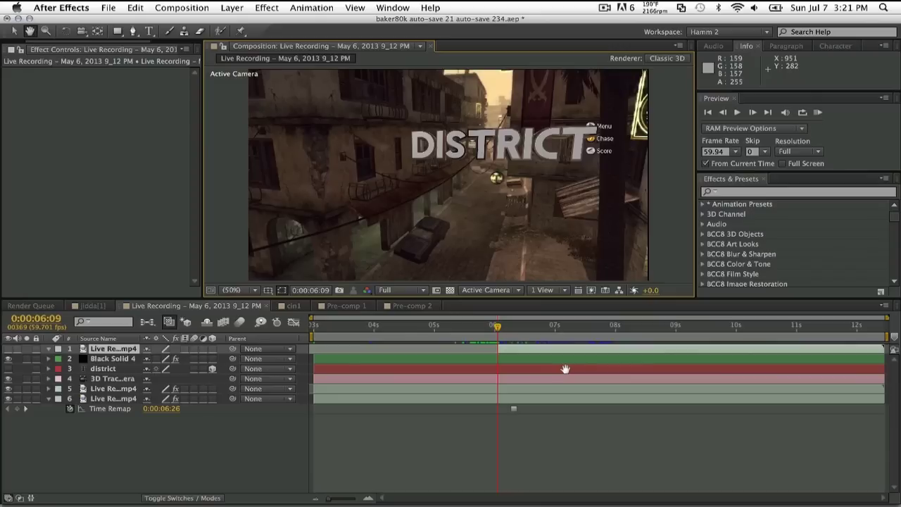
left_click(14, 31)
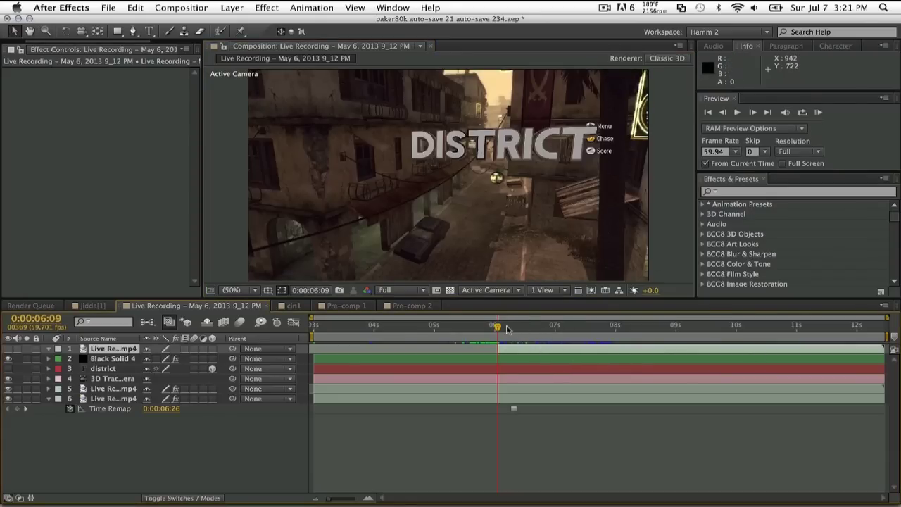
Find where the trunk has passed the D of DISTRICT and trim the top Live Recording layer's end to 0:00:08:04
left_click_drag(507, 329, 612, 345)
key("period")
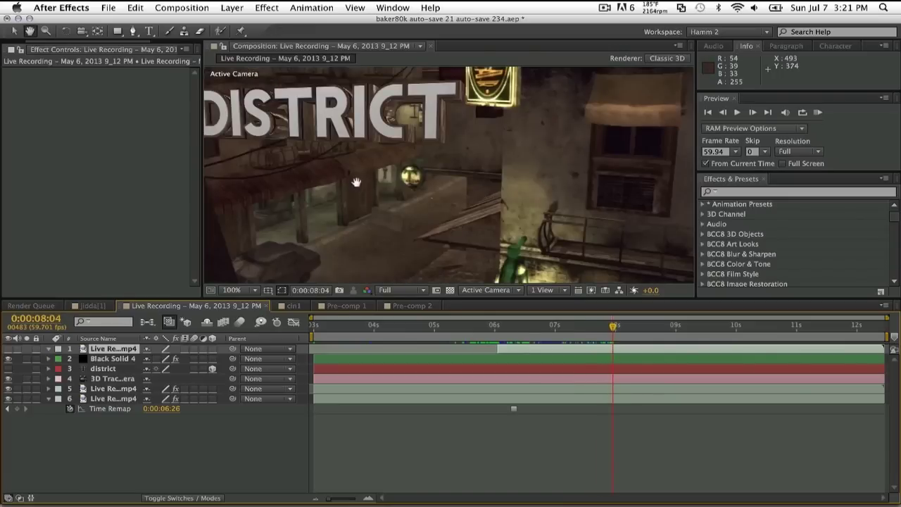
left_click_drag(316, 157, 533, 185)
left_click_drag(436, 163, 434, 175)
scroll(434, 175, "up", 1)
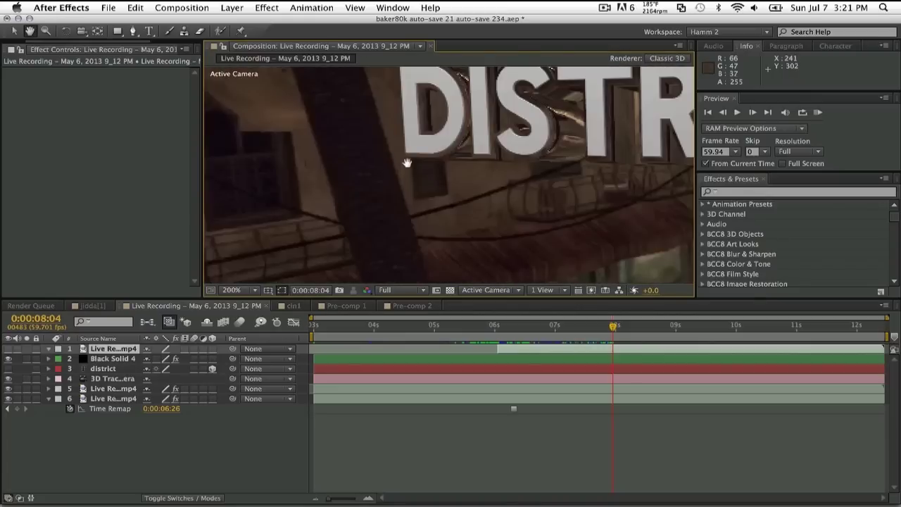
left_click(14, 31)
scroll(399, 225, "up", 1)
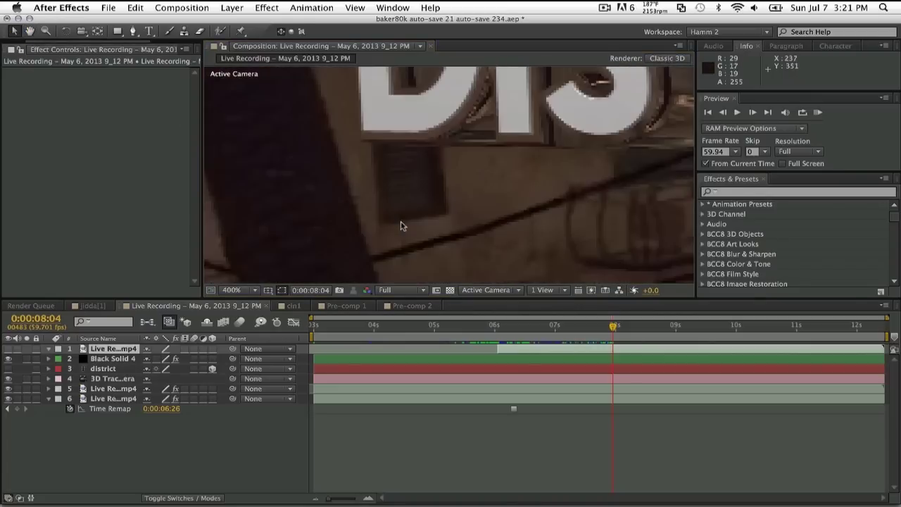
left_click(237, 289)
left_click(237, 392)
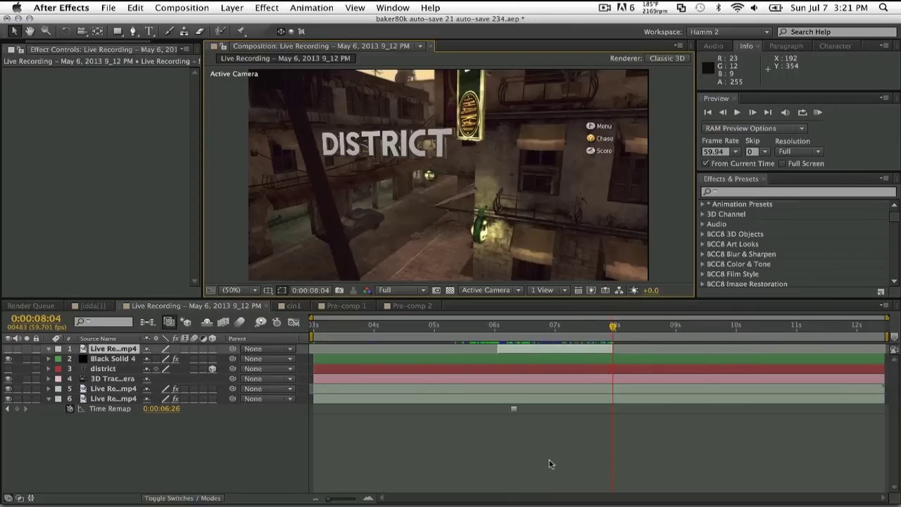
Return the current time to the trimmed layer's first frame at 0:00:06:09
left_click(497, 328)
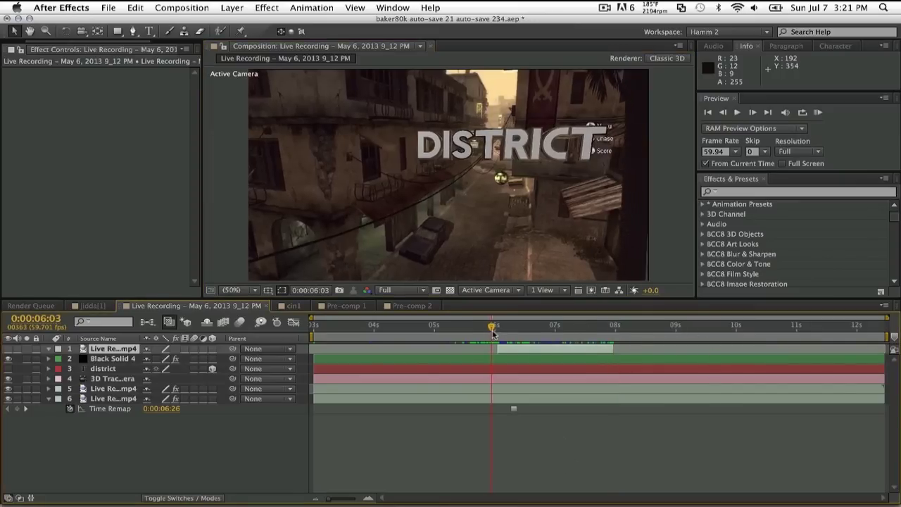
left_click_drag(497, 330, 497, 331)
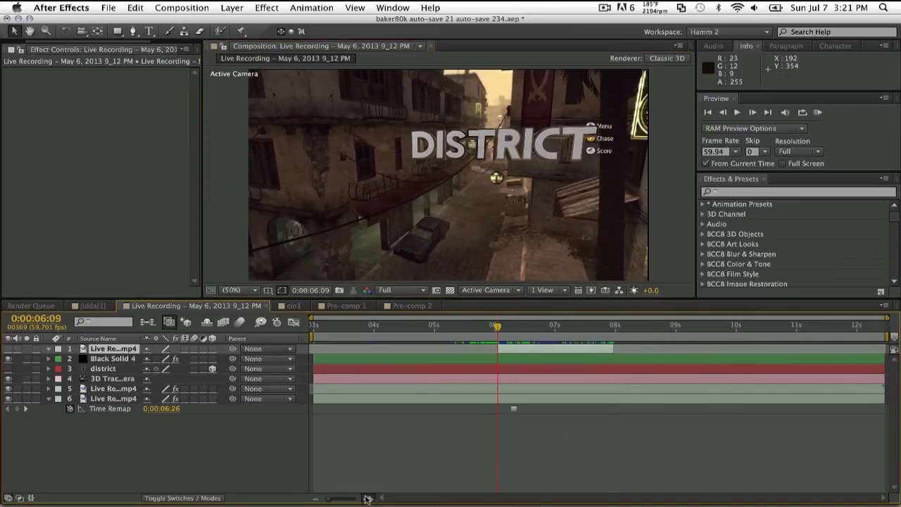
left_click(367, 498)
left_click(316, 497)
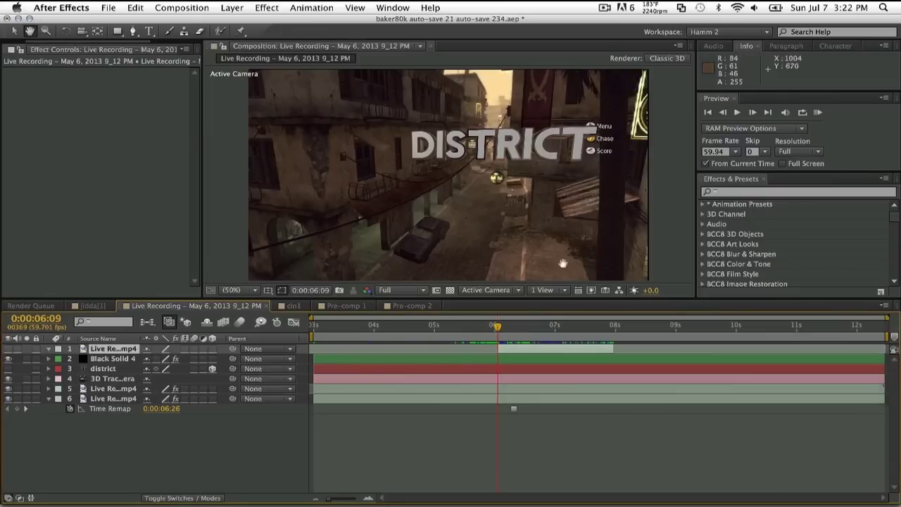
Start a Pen tool mask on the top Live Recording layer along the trunk's left edge down to the frame's bottom
left_click_drag(616, 119, 460, 190)
scroll(456, 182, "up", 1)
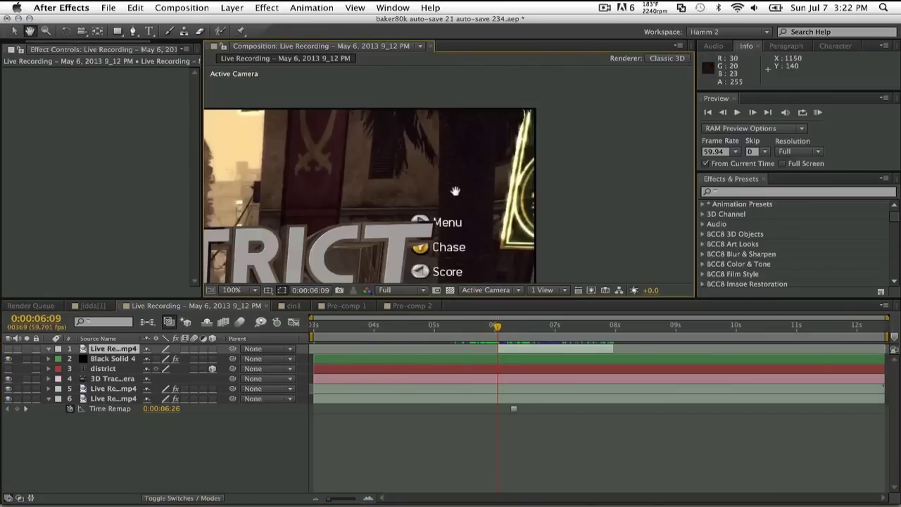
key("g")
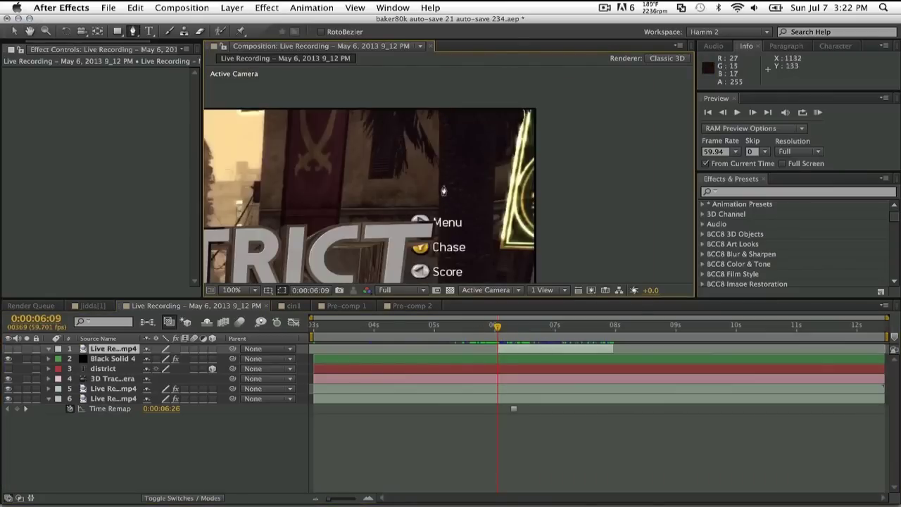
left_click(436, 105)
left_click_drag(459, 222, 478, 99)
left_click_drag(465, 193, 478, 77)
left_click_drag(479, 261, 429, 107)
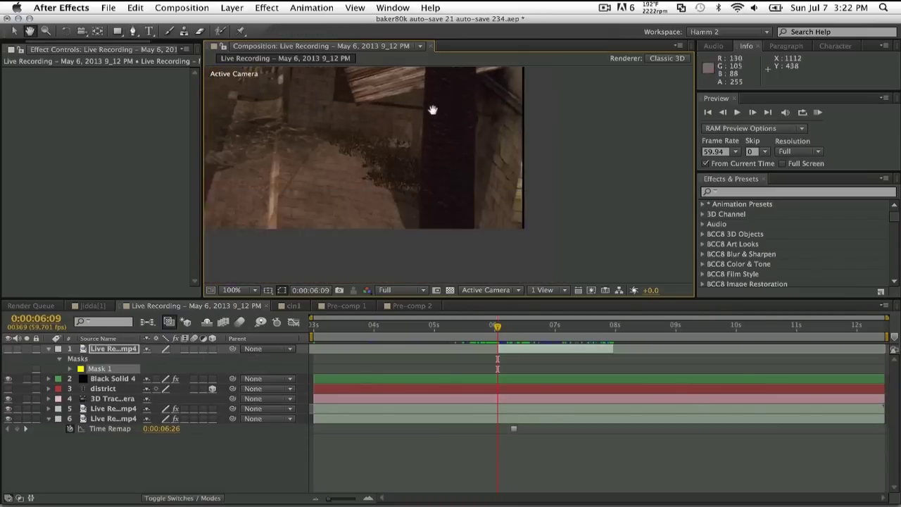
left_click_drag(426, 244, 418, 185)
key("v")
key("g")
left_click(407, 166)
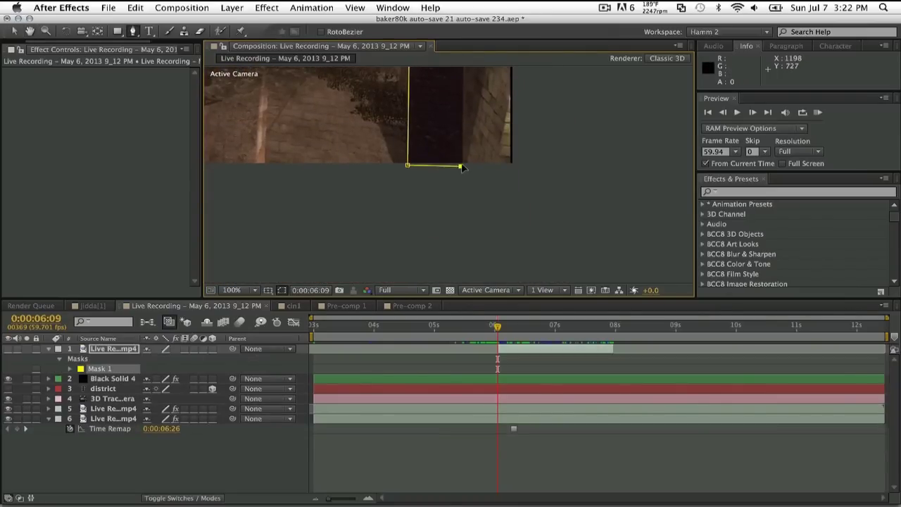
Complete and close the mask up the trunk's right edge, and fit the whole frame in view
mouse_move(459, 79)
left_mouse_down()
mouse_move(486, 165)
mouse_move(495, 247)
left_mouse_up()
left_click_drag(514, 76, 492, 174)
left_click_drag(510, 106, 471, 172)
left_click_drag(473, 106, 447, 183)
left_click_drag(422, 101, 418, 147)
key("v")
key("g")
left_click(410, 116)
left_click(356, 115)
left_click(248, 290)
left_click(239, 399)
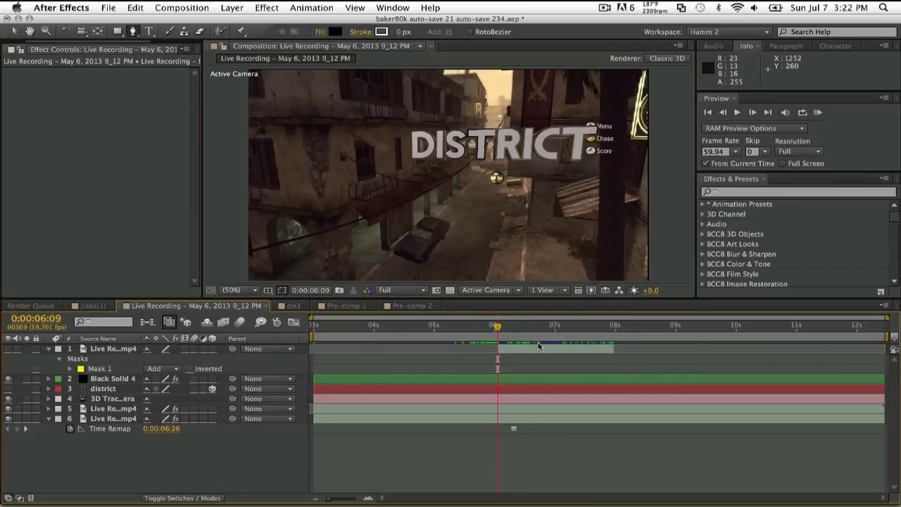
Add a Mask Path keyframe to Mask 1 of the top Live Recording layer at 0:00:06:09
left_click(538, 345)
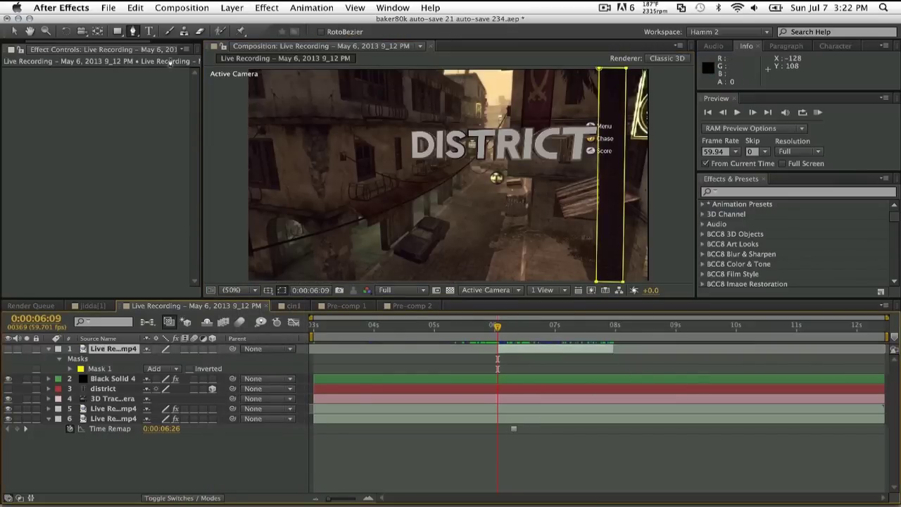
left_click(15, 32)
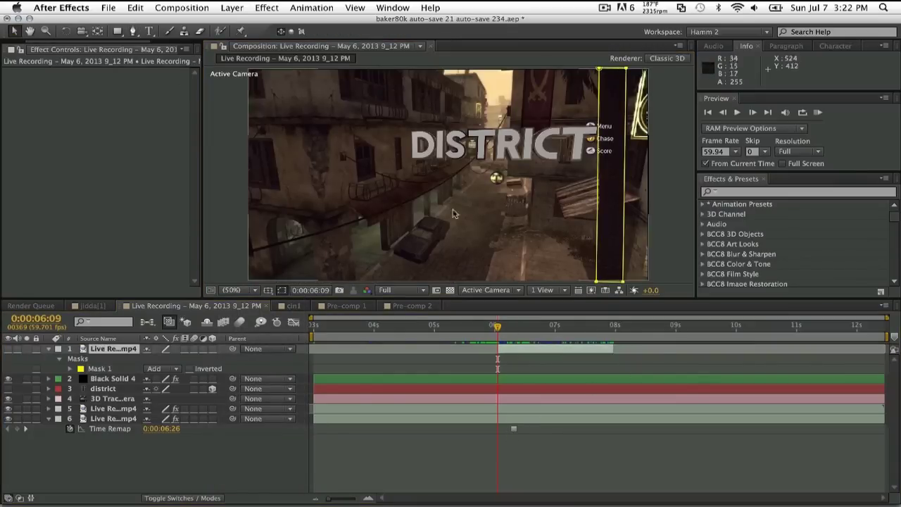
left_click(516, 328)
left_click_drag(515, 329, 497, 329)
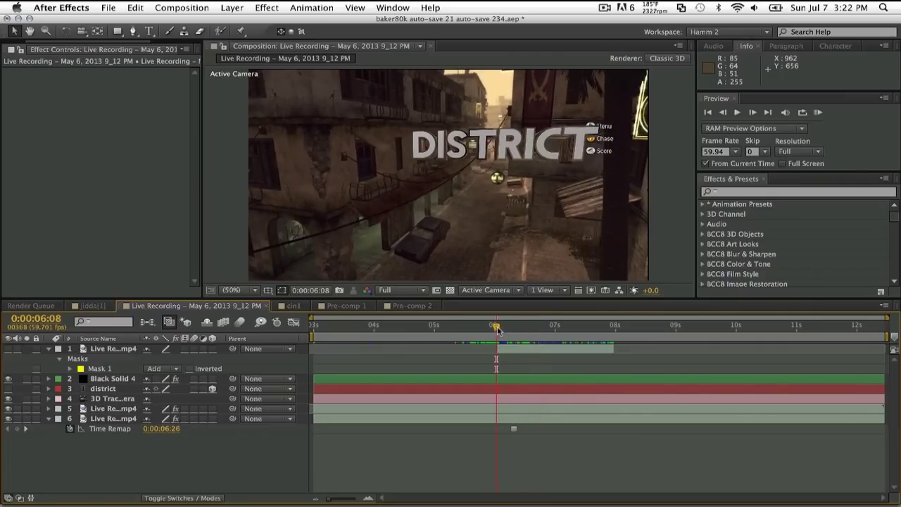
left_click(100, 348)
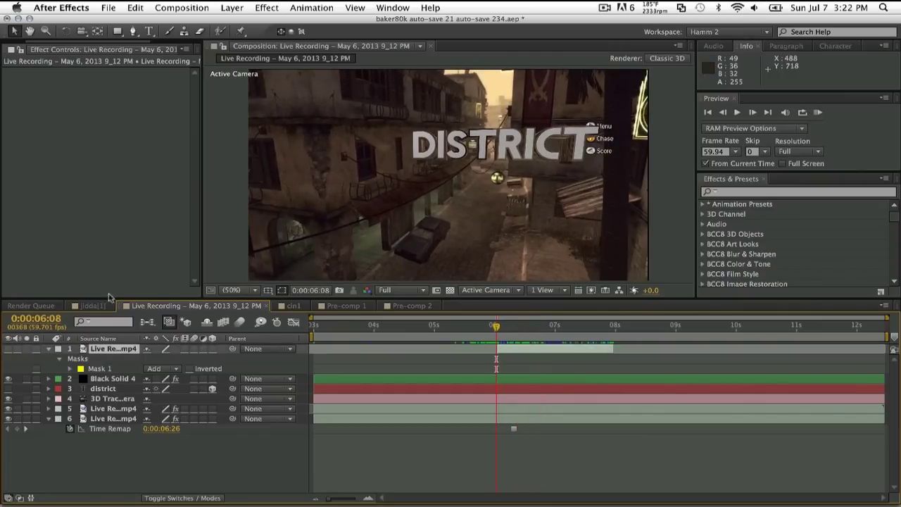
left_click(116, 366)
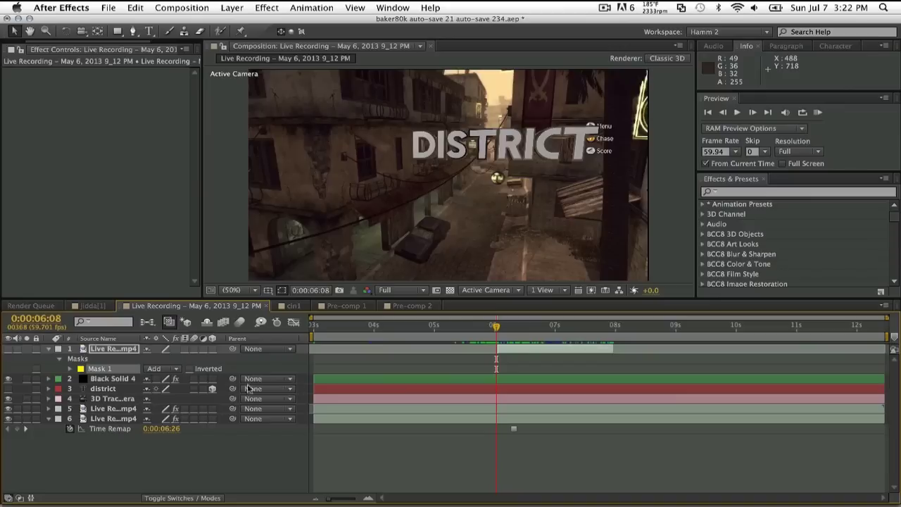
left_click(752, 112)
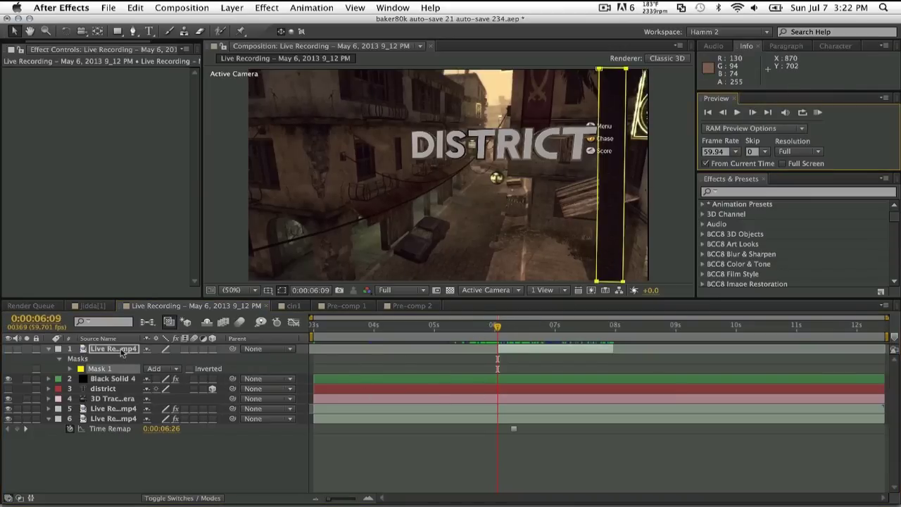
left_click(119, 350)
left_click(70, 369)
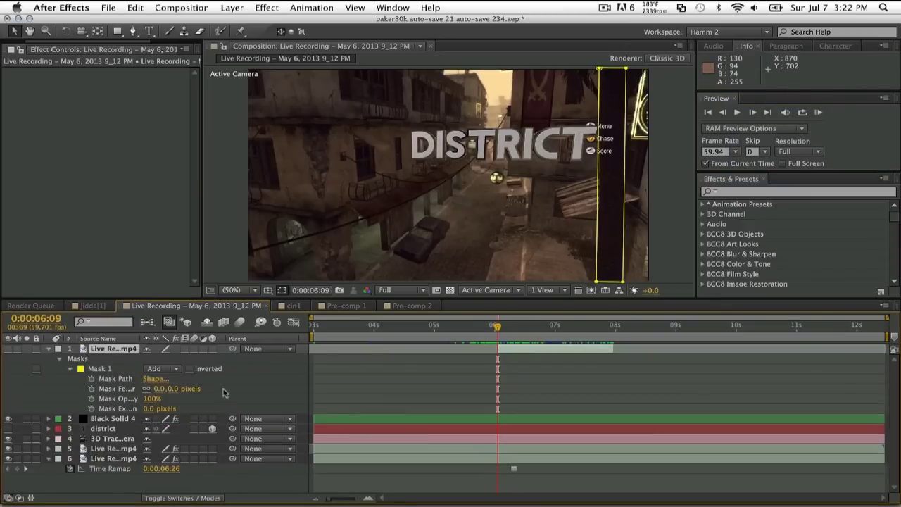
left_click(91, 379)
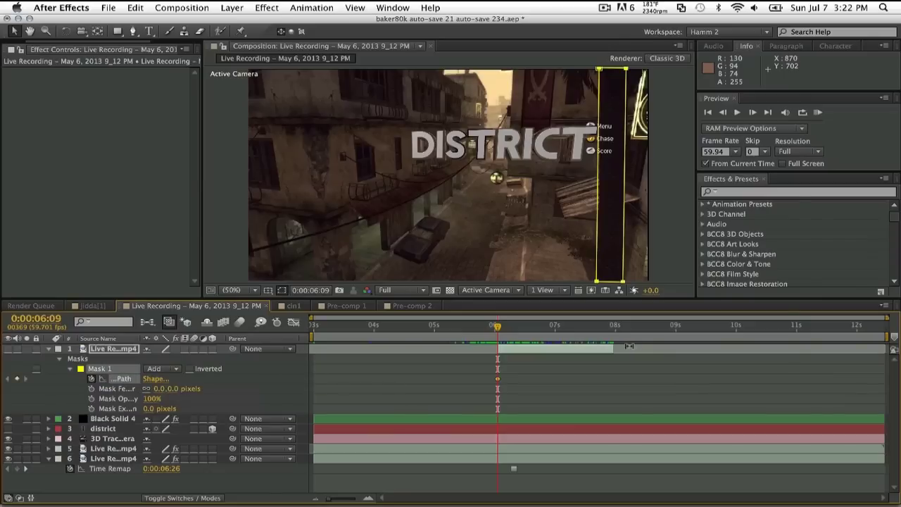
At 0:00:06:12, shift the top vertices of Mask 1 on the top Live Recording layer onto the trunk's edges
left_click(753, 112)
left_click(753, 112)
left_click(752, 112)
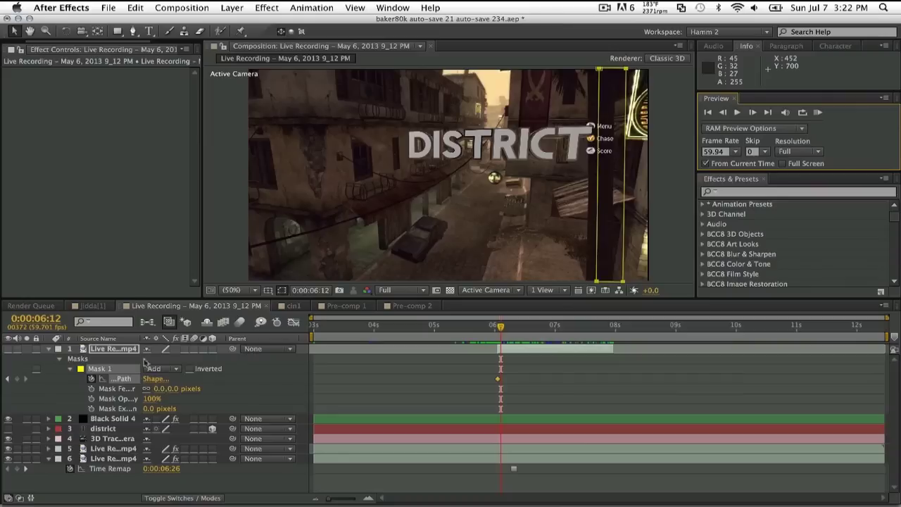
left_click(139, 350)
left_click(120, 369)
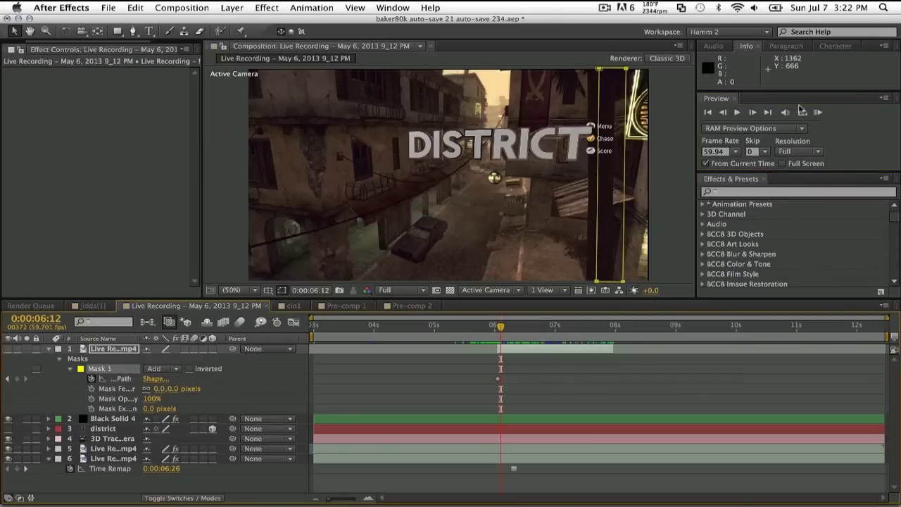
left_click(121, 351)
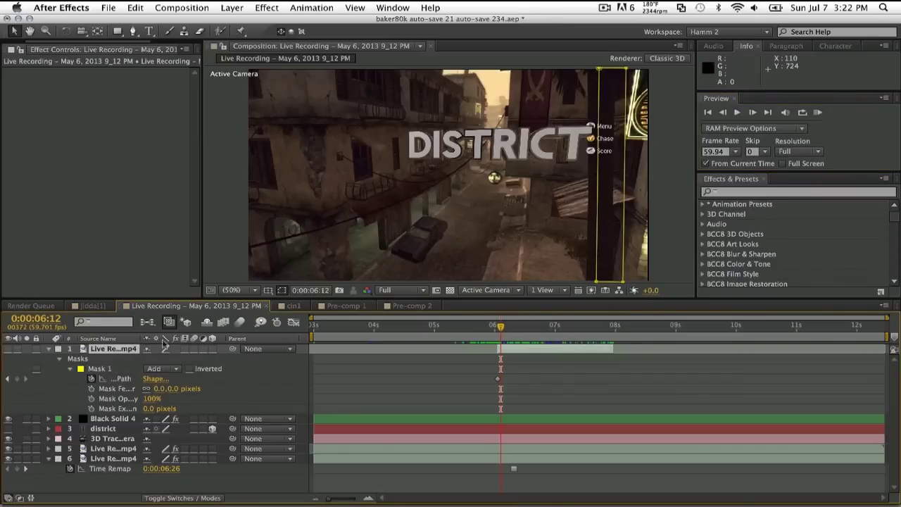
left_click_drag(599, 69, 617, 69)
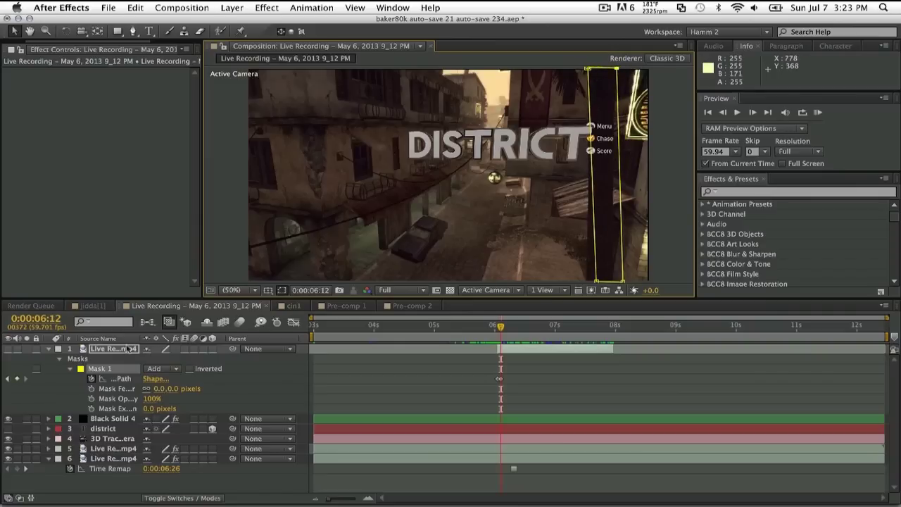
Align Mask 1's two bottom vertices with the trunk's base at 0:00:06:12
left_click(114, 351)
scroll(579, 241, "up", 1)
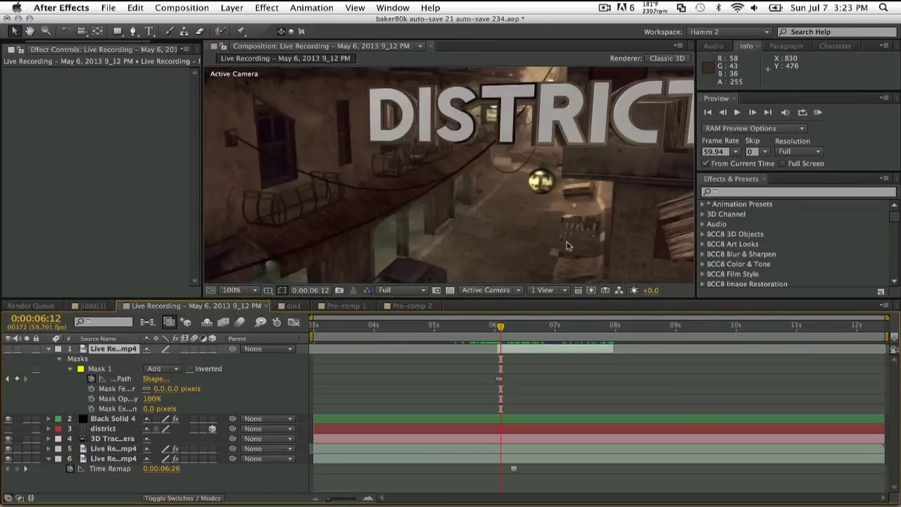
key("space")
left_click_drag(567, 245, 474, 129)
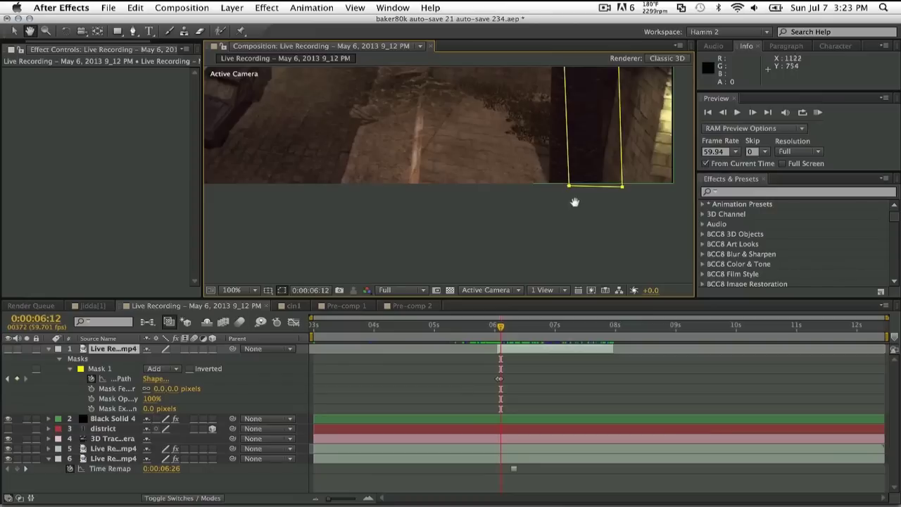
key("v")
left_click_drag(570, 189, 551, 190)
left_click_drag(623, 190, 606, 191)
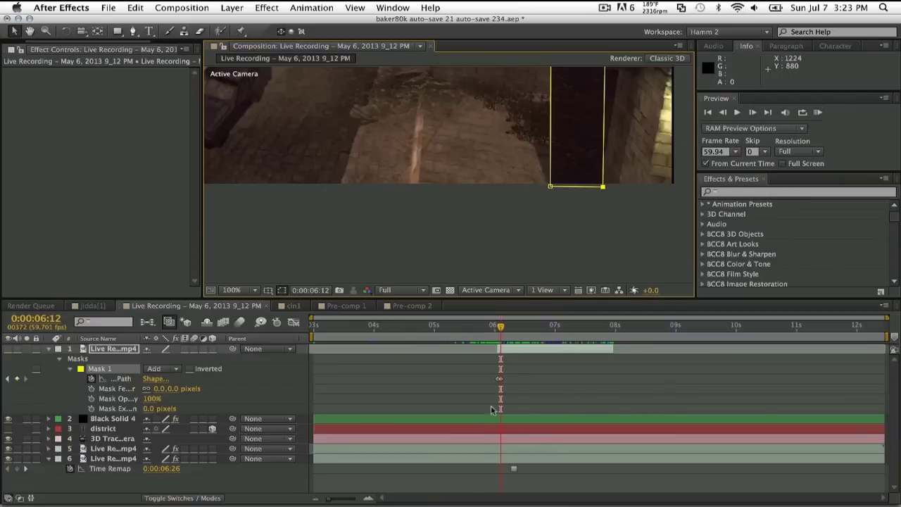
Advance to 0:00:06:15 and move Mask 1's bottom vertices onto the trunk's left and right edges
left_click(750, 117)
left_click(750, 117)
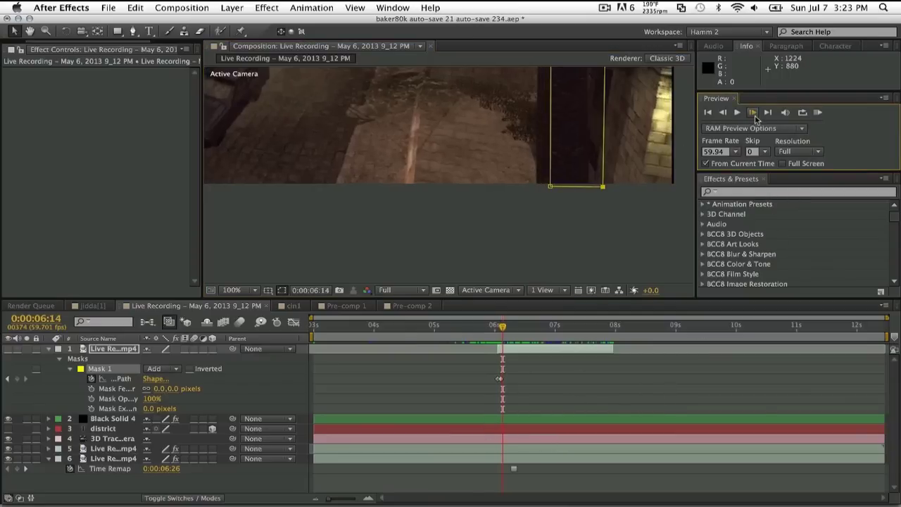
left_click(749, 118)
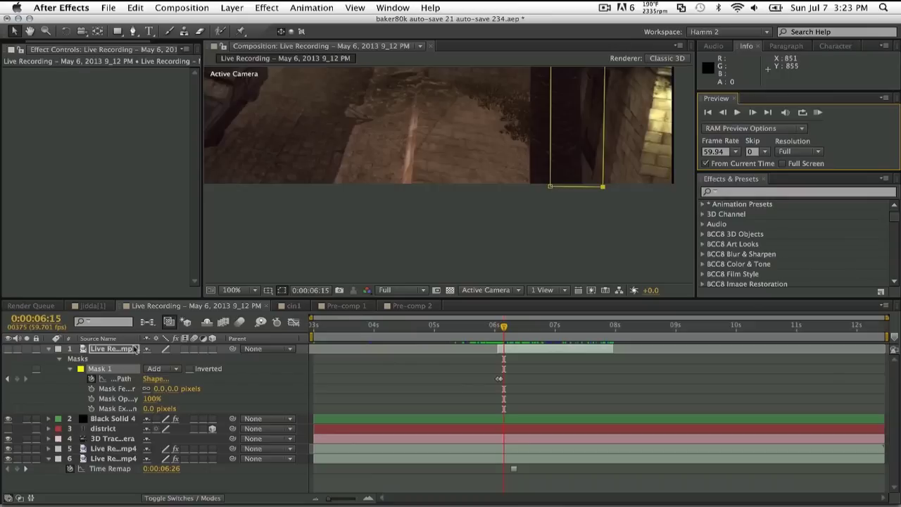
left_click_drag(550, 186, 529, 187)
left_click_drag(602, 188, 583, 188)
Move Mask 1's top vertices onto the trunk's edges just above the frame at 0:00:06:15
key("space")
left_click_drag(546, 91, 545, 249)
left_click_drag(569, 124, 519, 233)
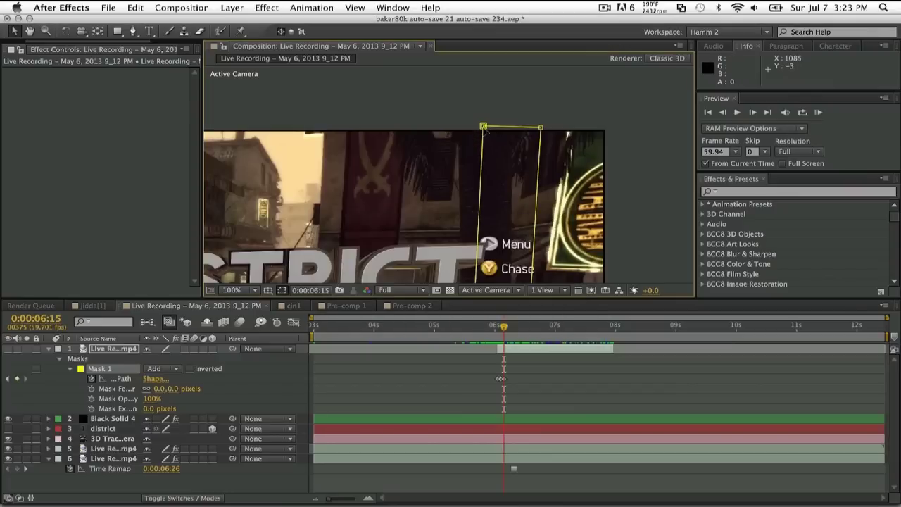
left_click(133, 347)
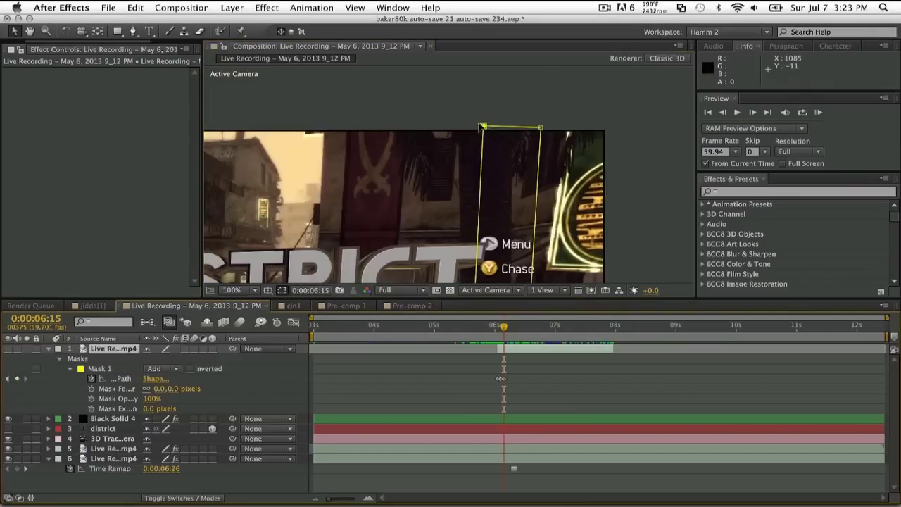
left_click_drag(482, 126, 460, 126)
left_click_drag(540, 129, 514, 128)
Advance to 0:00:06:18 and shift the bottom of Mask 1 left to follow the trunk's base
key("h")
left_click_drag(541, 258, 517, 159)
left_click_drag(532, 275, 516, 159)
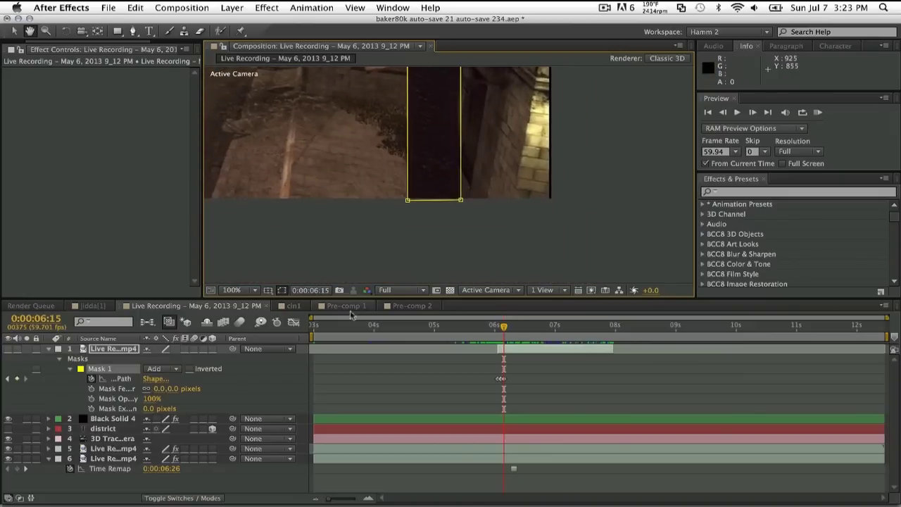
left_click(752, 113)
left_click(751, 113)
left_click(752, 114)
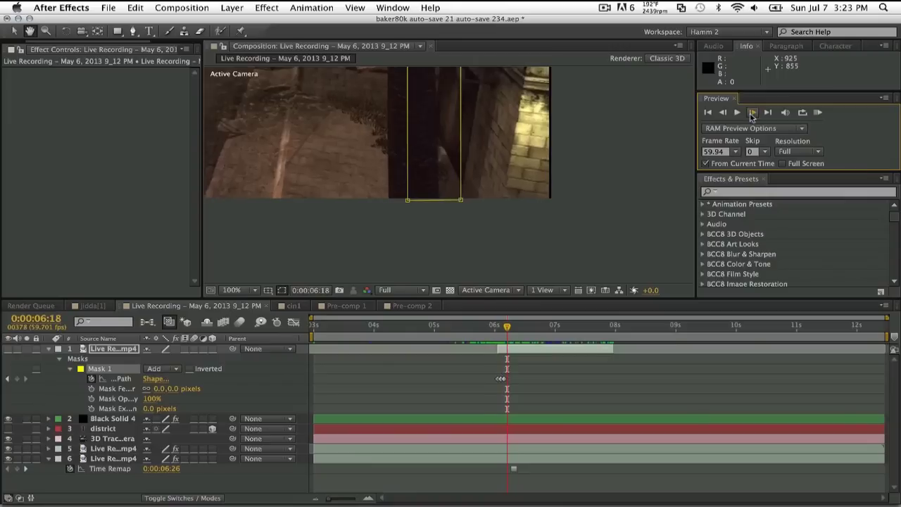
left_click(14, 31)
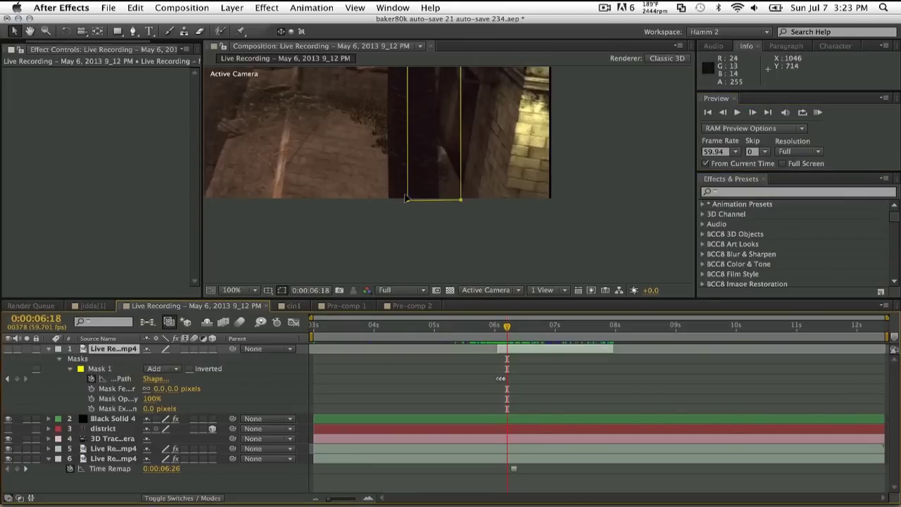
left_click_drag(407, 200, 388, 204)
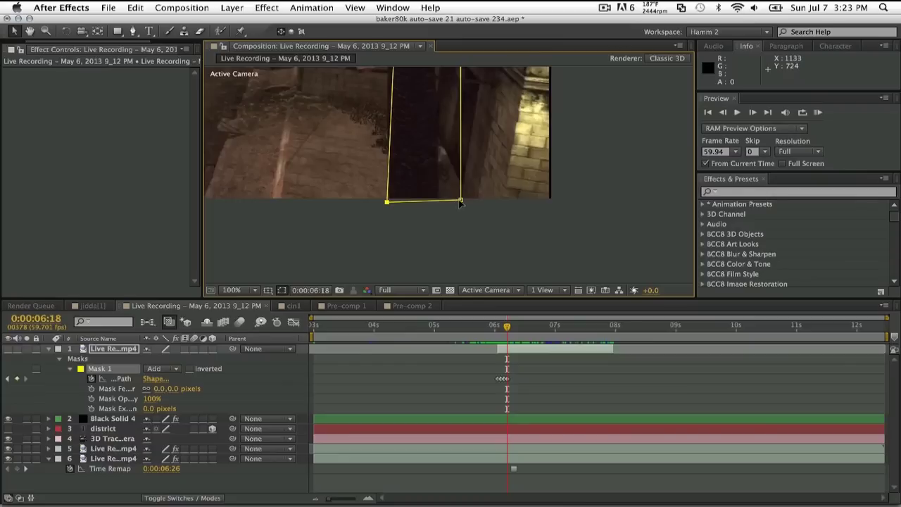
Shift both top vertices of Mask 1 left to match the trunk's upper end at 0:00:06:18
key("h")
left_click_drag(467, 148, 486, 206)
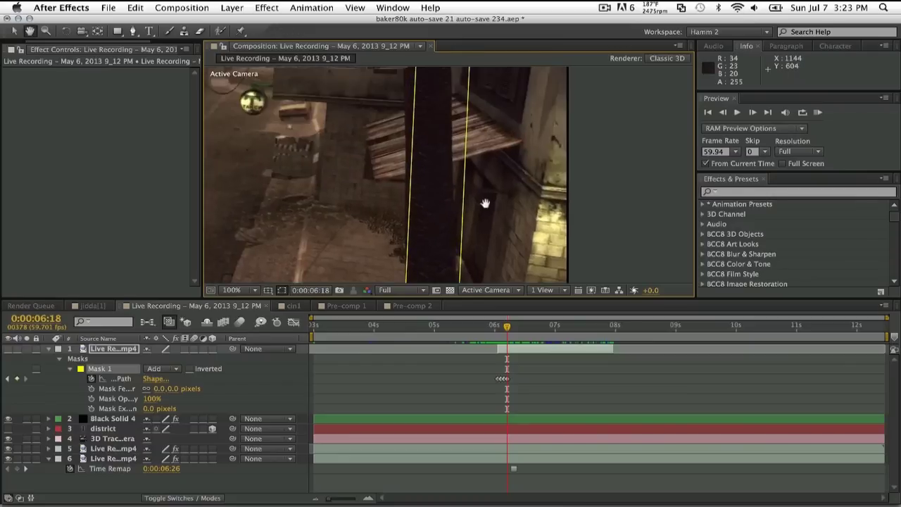
left_click_drag(516, 94, 507, 201)
key("v")
key("h")
left_click_drag(483, 127, 489, 222)
key("v")
left_click_drag(408, 157, 386, 157)
left_click_drag(462, 158, 437, 160)
Check Mask 1's fit along the trunk's full height and in the whole frame at 0:00:06:18
key("h")
left_click_drag(528, 206, 508, 117)
left_click_drag(546, 237, 533, 141)
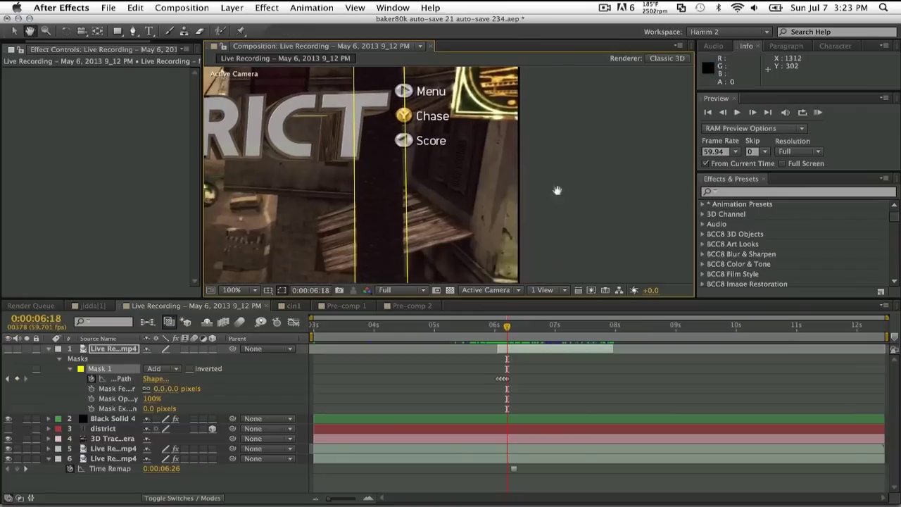
scroll(565, 209, "down", 8)
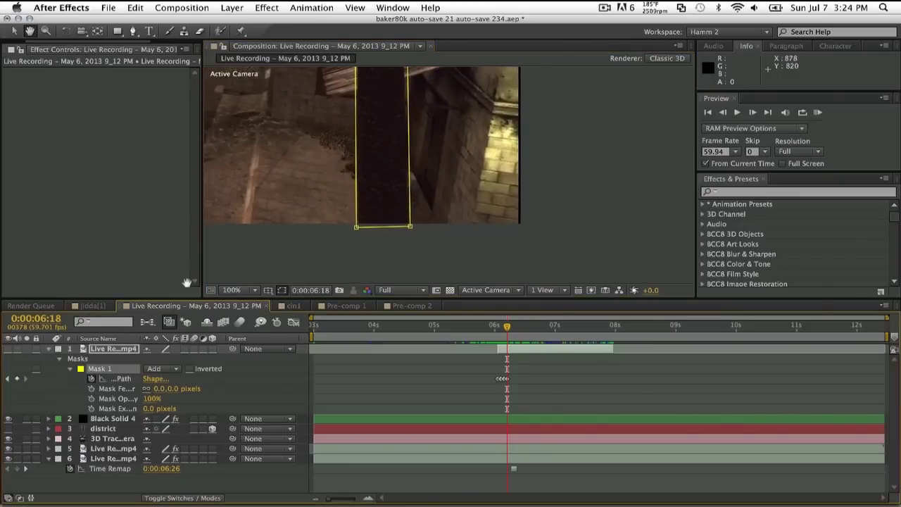
left_click(232, 289)
left_click(239, 398)
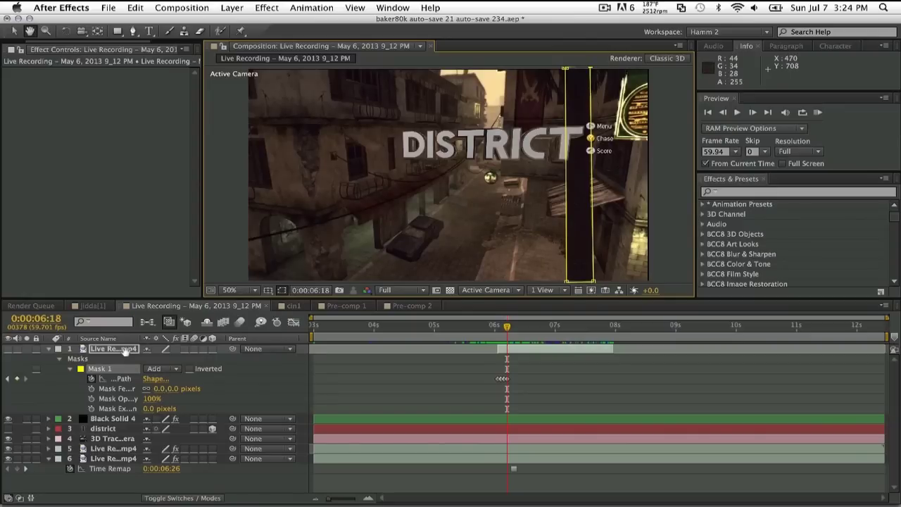
Advance to 0:00:06:20 and align Mask 1's bottom vertices with the trunk's base
scroll(616, 210, "up", 1)
left_click_drag(563, 223, 342, 185)
left_click_drag(483, 225, 457, 193)
left_click_drag(492, 240, 526, 168)
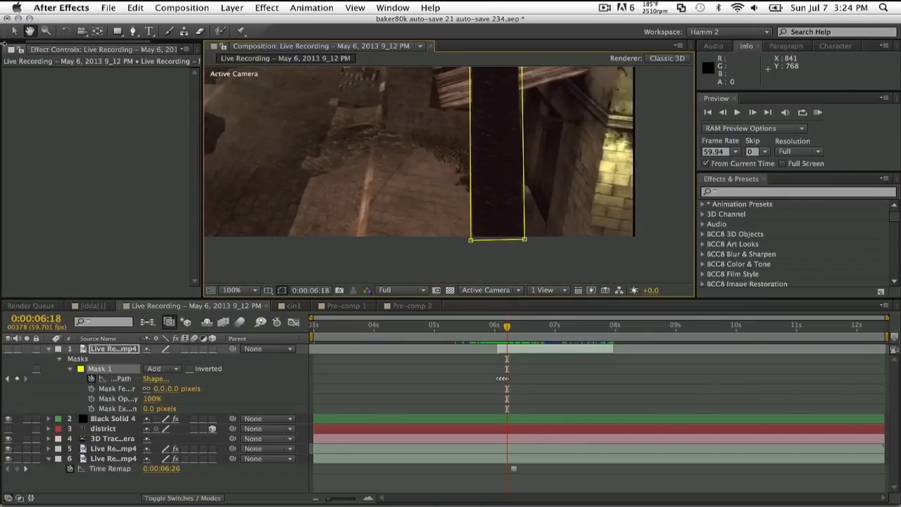
left_click(15, 31)
left_click(117, 349)
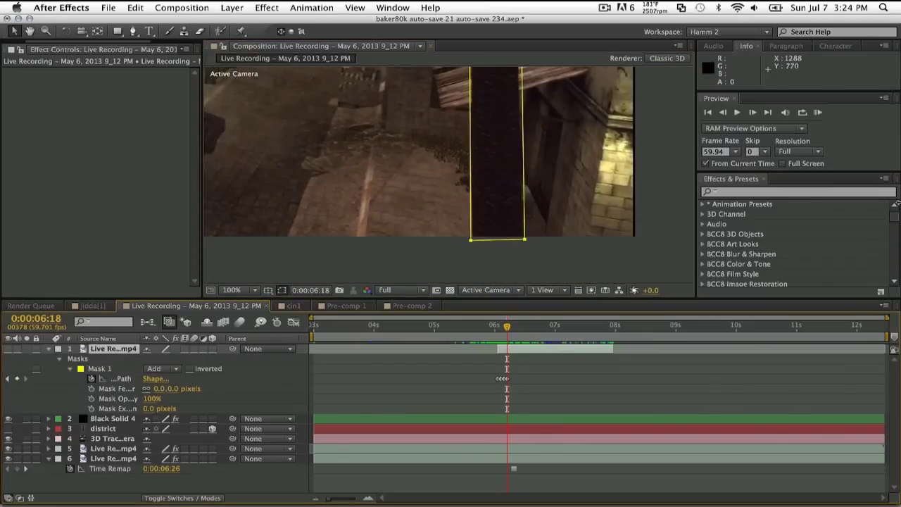
left_click(752, 114)
left_click(752, 114)
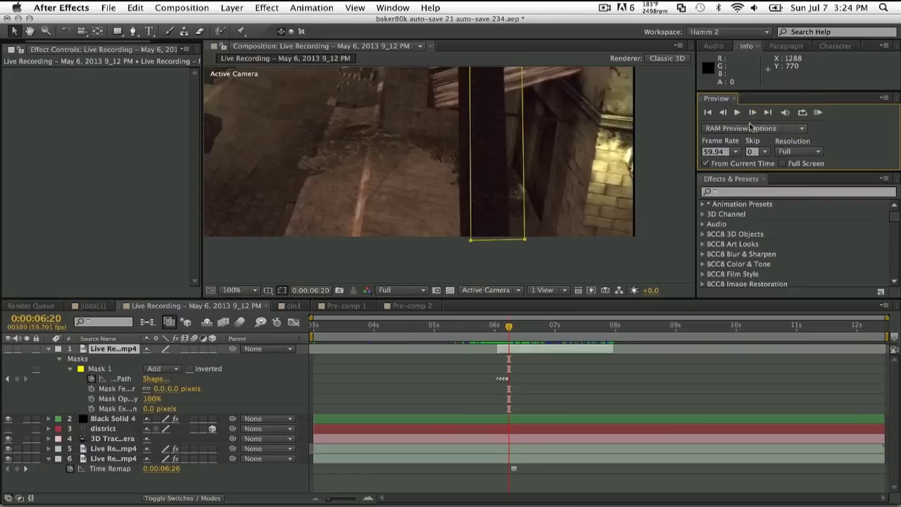
left_click_drag(469, 242, 461, 240)
left_click_drag(526, 243, 513, 243)
Align Mask 1's top-left and top-right vertices with the trunk's edges at 0:00:06:20
key("space")
left_click_drag(579, 90, 584, 245)
left_click_drag(569, 166, 564, 273)
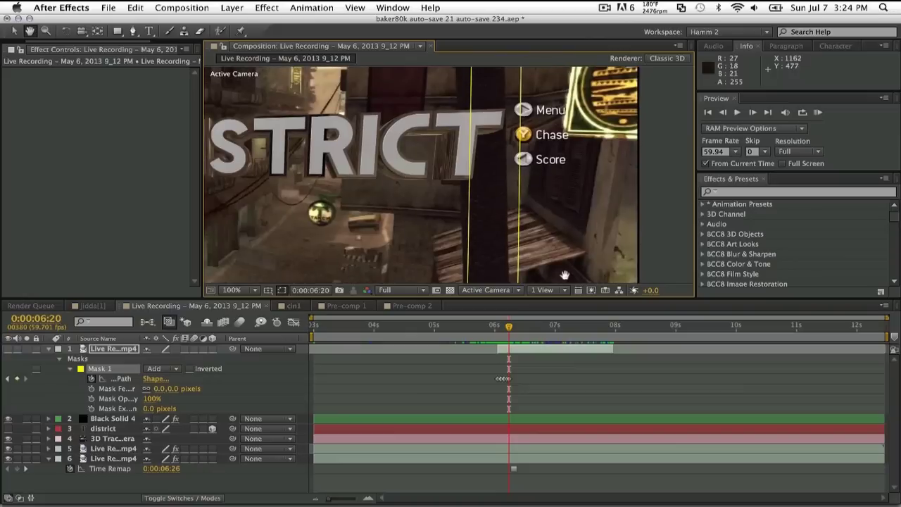
mouse_move(554, 144)
left_mouse_down()
mouse_move(565, 228)
mouse_move(560, 171)
left_mouse_up()
left_click_drag(489, 100, 470, 99)
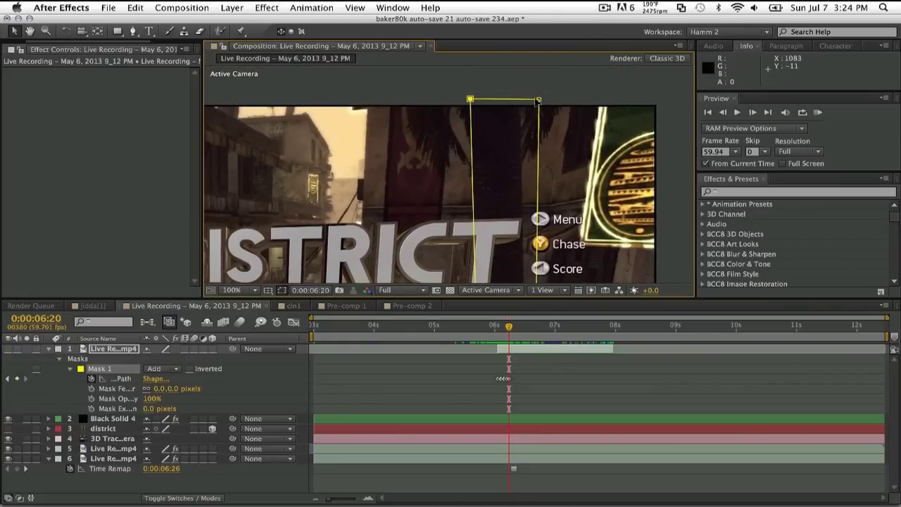
left_click_drag(538, 100, 519, 102)
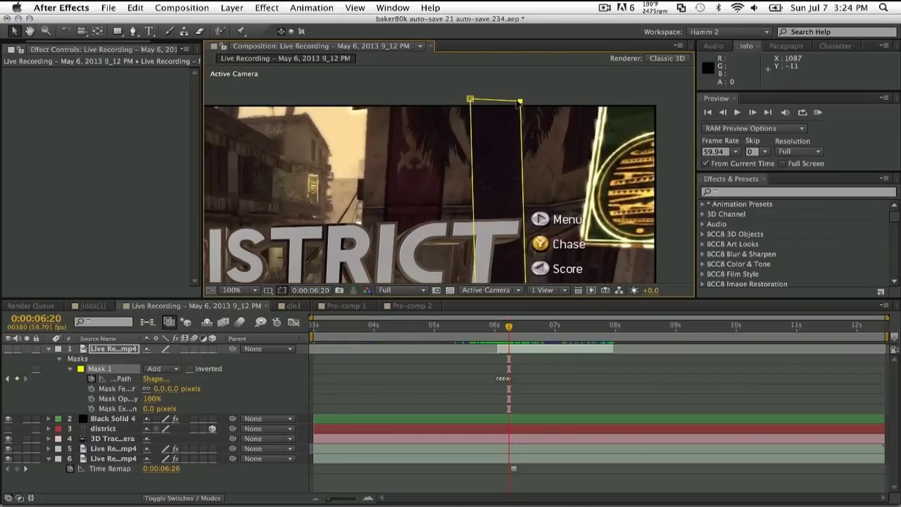
Advance to 0:00:06:23 and move Mask 1's top vertices left onto the trunk's edges
left_click(751, 112)
left_click(751, 112)
left_click(752, 112)
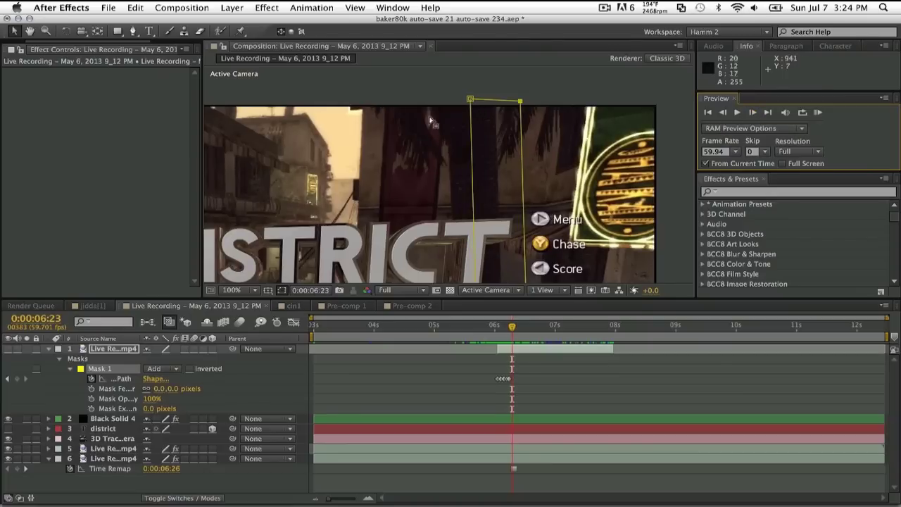
left_click(114, 347)
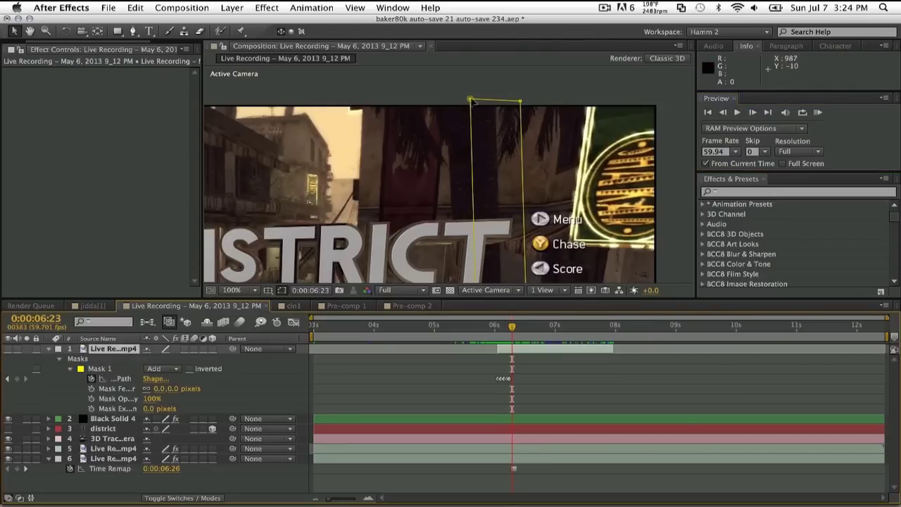
left_click_drag(471, 101, 445, 97)
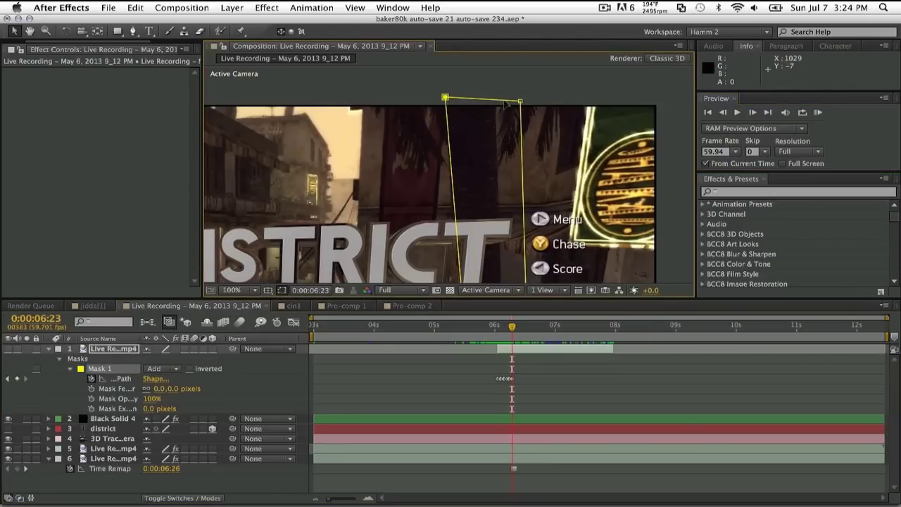
left_click_drag(520, 102, 496, 100)
Move Mask 1's bottom vertices onto the trunk's base at 0:00:06:23, and fit the whole frame in view
key("space")
left_click_drag(592, 280, 598, 163)
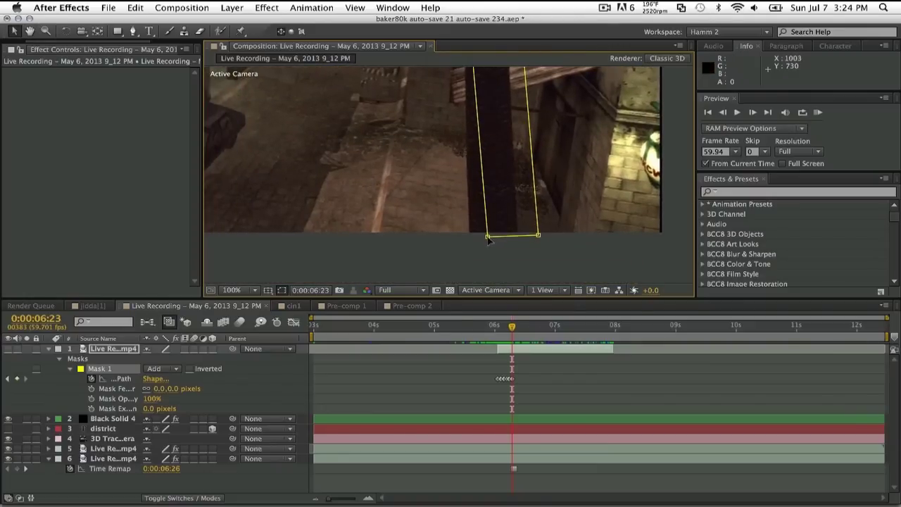
left_click_drag(488, 236, 469, 237)
left_click_drag(537, 235, 519, 238)
left_click(234, 290)
left_click(243, 398)
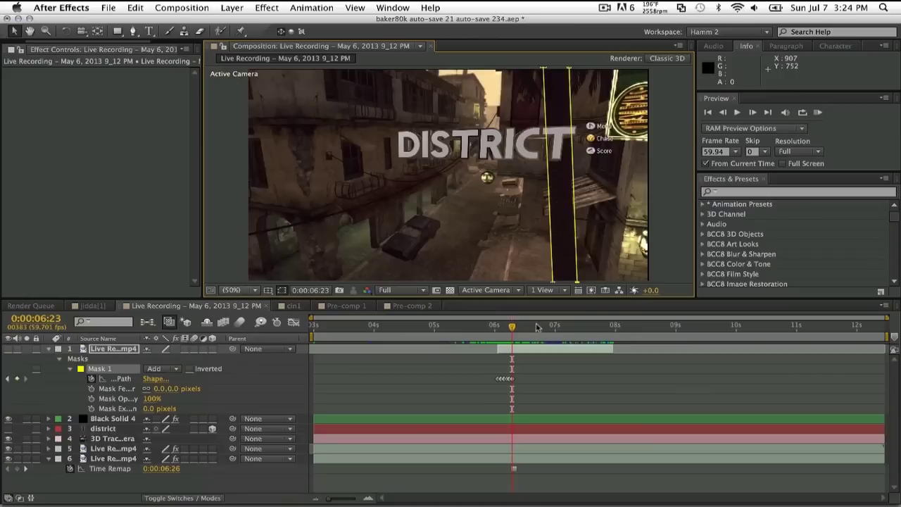
Turn on the top Live Recording layer's visibility and scrub through the masked frames up to 0:00:06:22
left_click(365, 496)
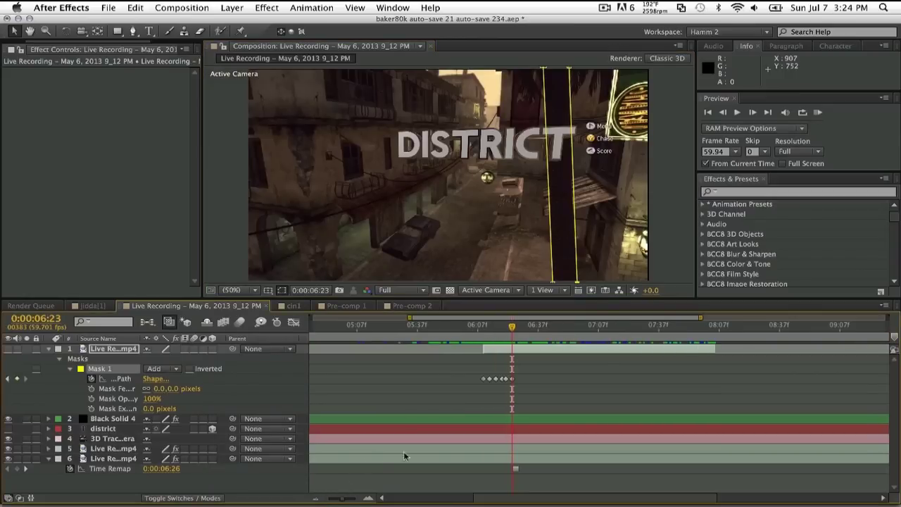
left_click_drag(474, 329, 496, 328)
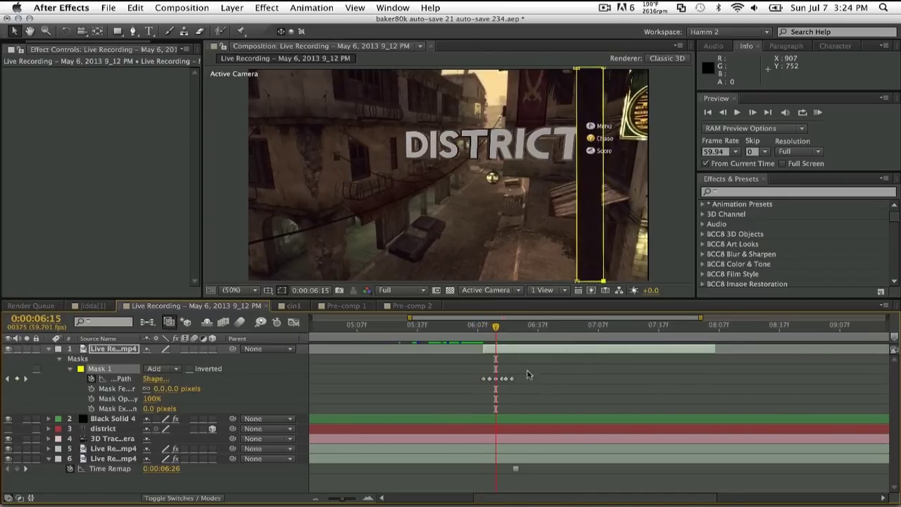
left_click_drag(483, 335, 509, 342)
left_click(539, 361)
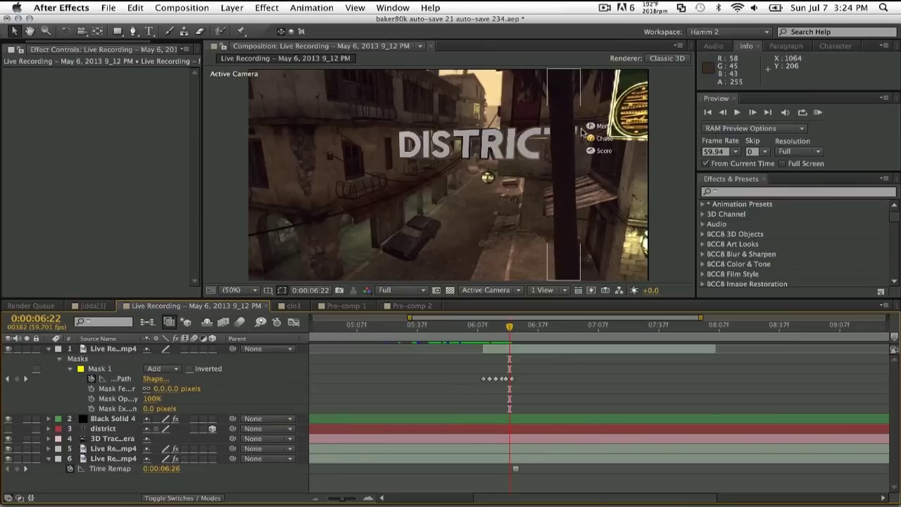
Advance to 0:00:06:37 and move the whole of Mask 1 left onto the tree trunk
left_click_drag(499, 333, 538, 337)
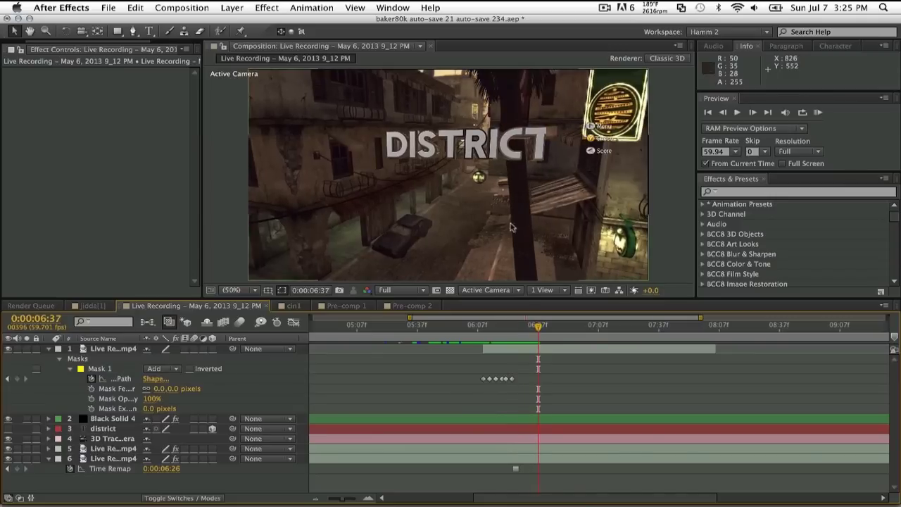
left_click(119, 380)
left_click(131, 350)
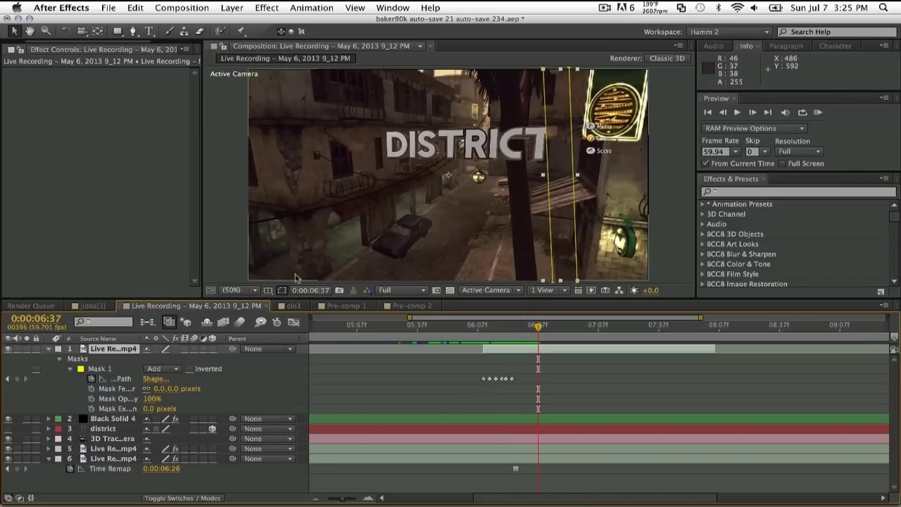
left_click(99, 367)
left_click_drag(576, 216, 540, 209)
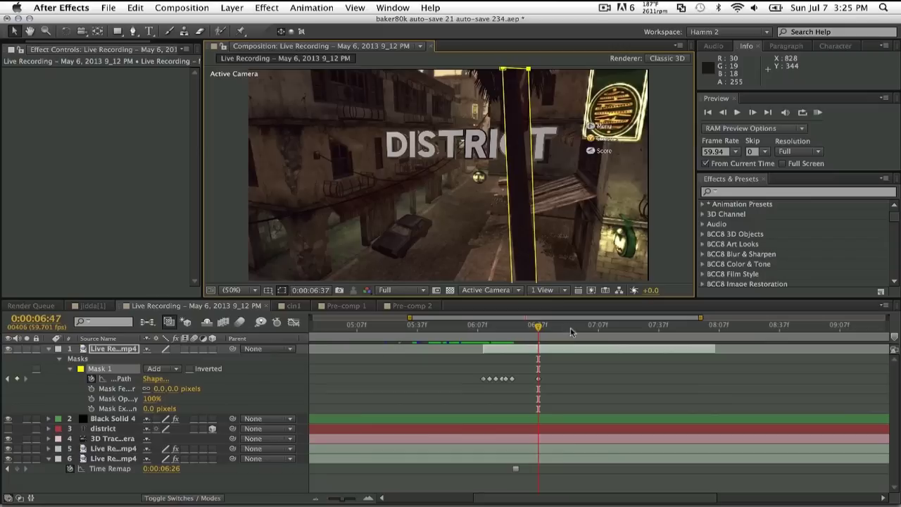
Advance to 0:00:06:48 and shift Mask 1 left to cover the trunk
left_click_drag(569, 332, 526, 326)
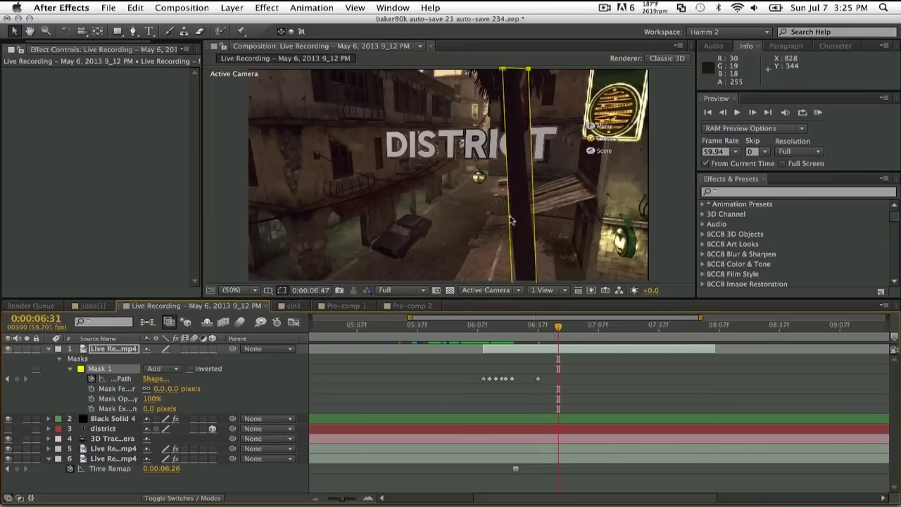
left_click(556, 337)
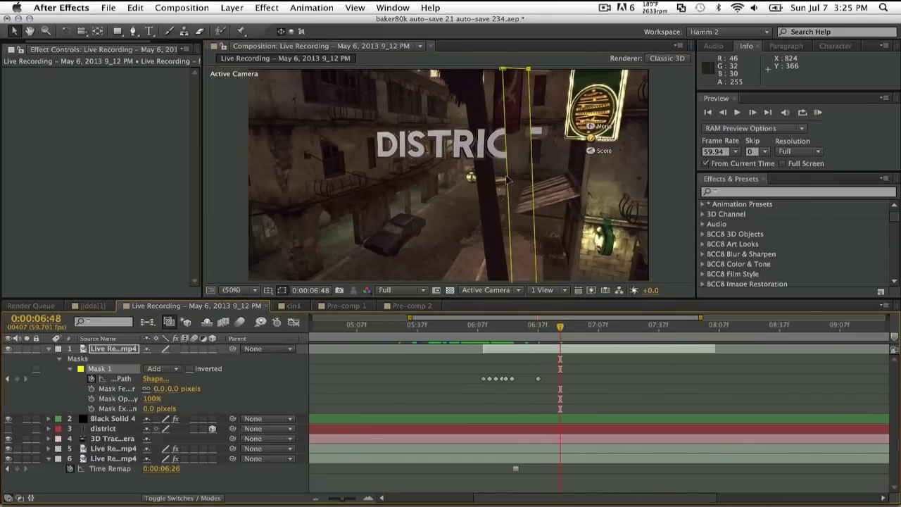
left_click_drag(522, 180, 473, 180)
Keep shifting Mask 1 left with the trunk at further points up to 0:00:07:04
left_click(578, 329)
left_click_drag(474, 164, 428, 171)
left_click(593, 330)
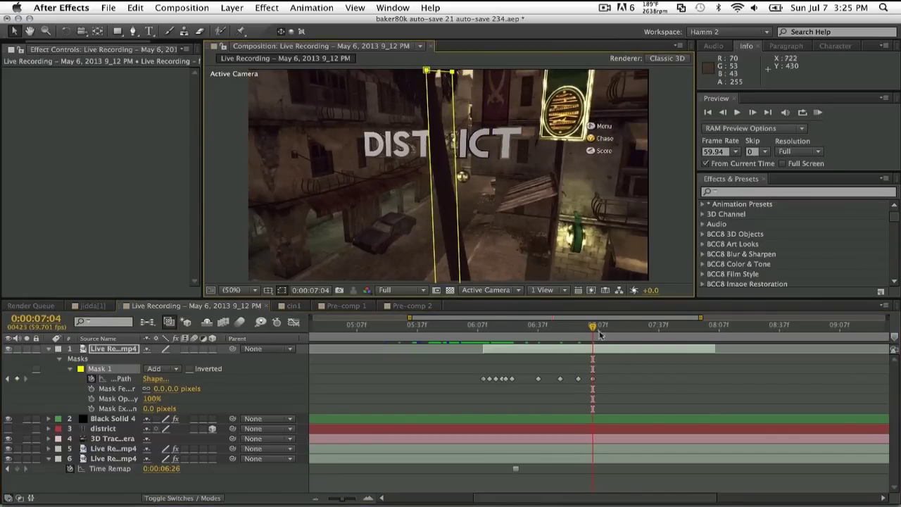
Advance to 0:00:07:14, move Mask 1 left onto the trunk, and deselect the mask
left_click_drag(597, 329, 617, 332)
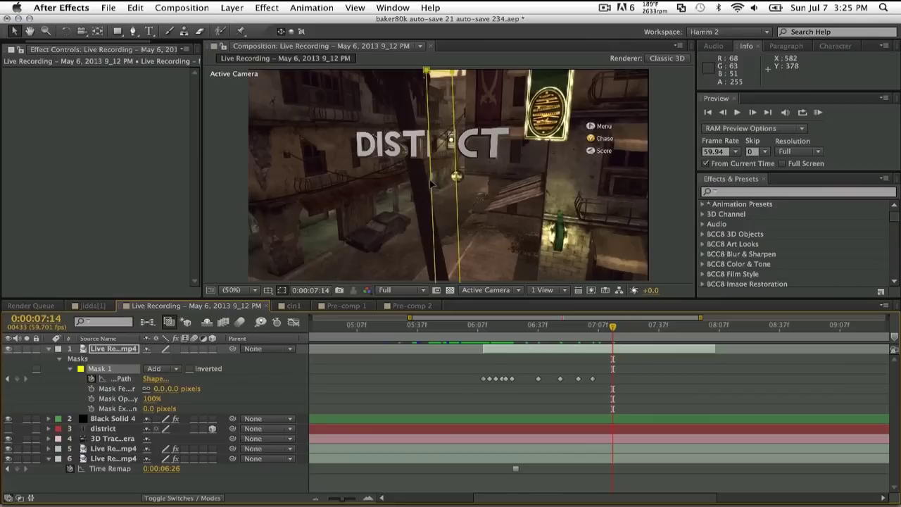
left_click_drag(432, 180, 403, 180)
left_click(669, 387)
Scrub between 0:00:06:21 and 0:00:07:04 with the composition at 100% to inspect the mask edges around the trunk
left_click_drag(539, 331, 564, 342)
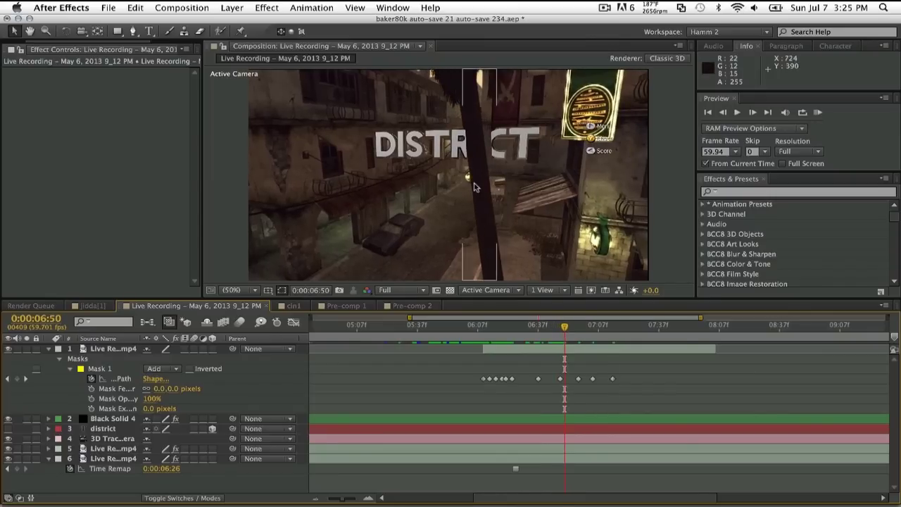
key("period")
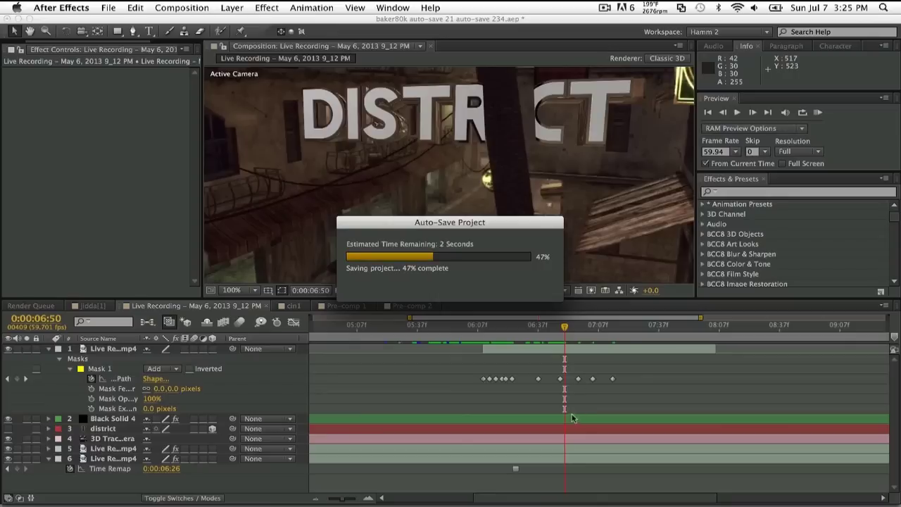
left_click_drag(582, 331, 592, 333)
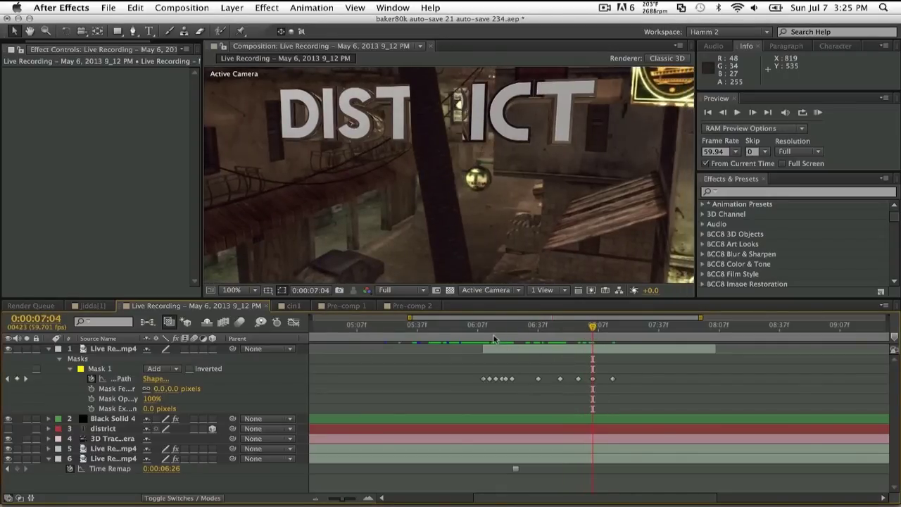
left_click_drag(492, 339, 507, 336)
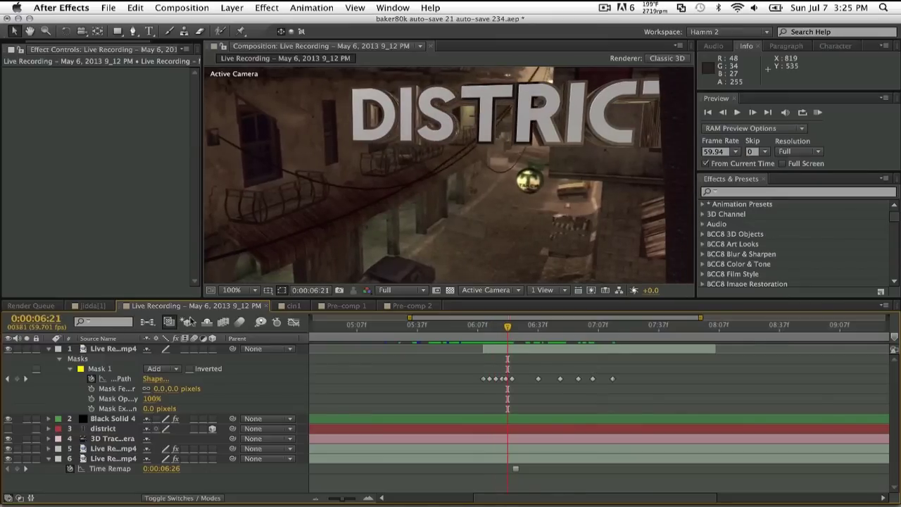
Return the composition view to 50% and scrub from 0:00:06:10 to 0:00:07:18 to review the text passing behind the trunk
left_click(232, 290)
left_click(240, 384)
left_click(485, 328)
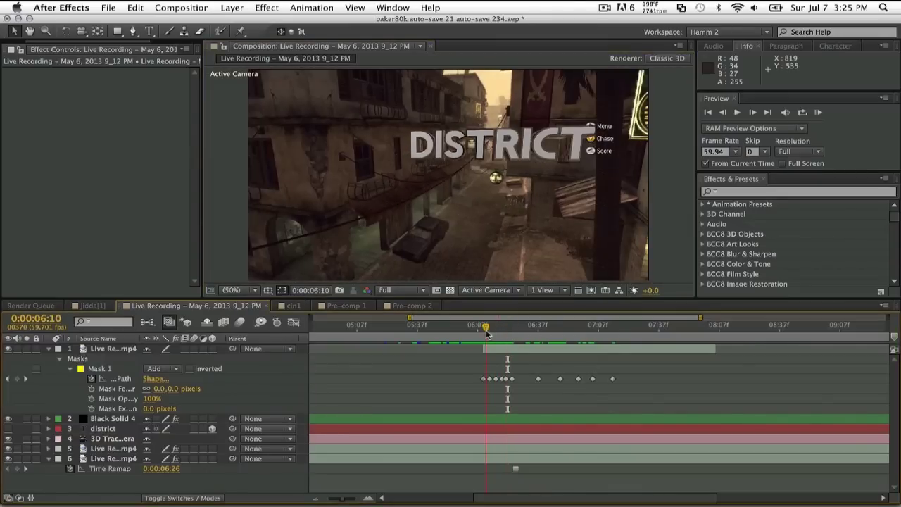
left_click_drag(486, 334, 497, 334)
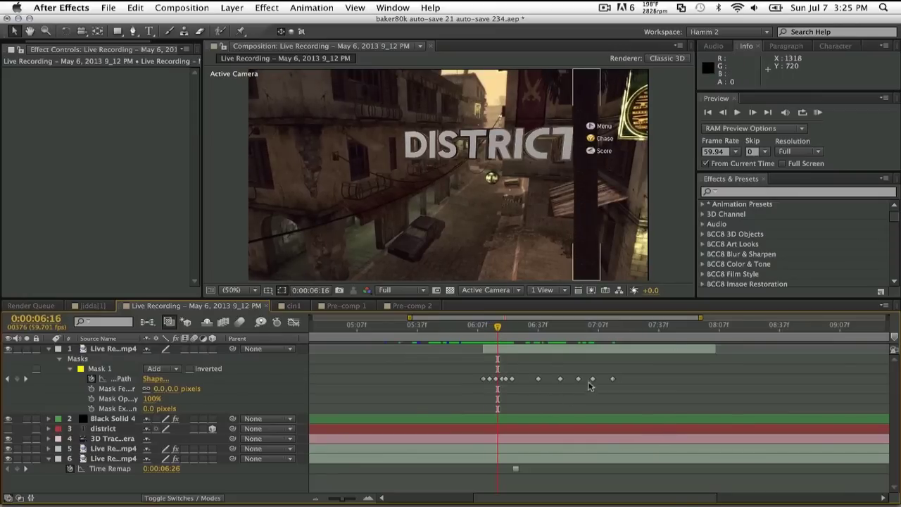
left_click_drag(515, 339, 593, 346)
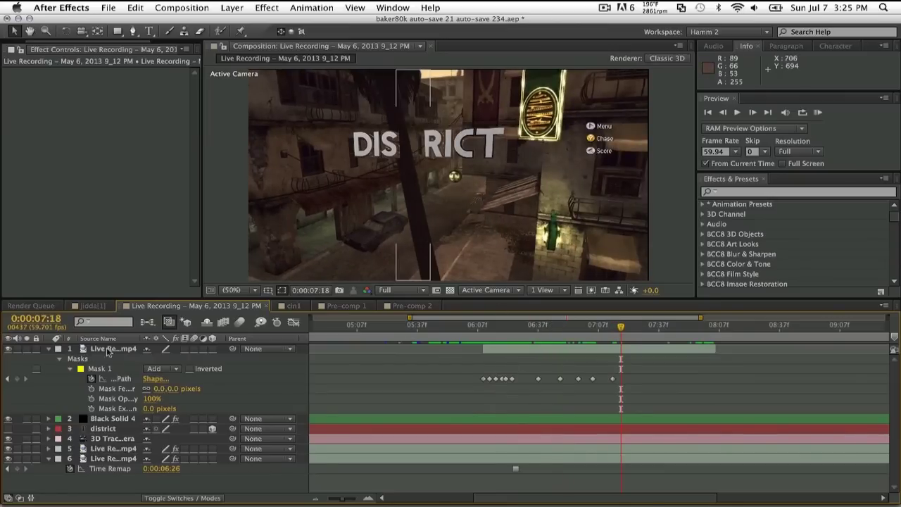
Show the Live Recording composition's whole duration in the timeline and scrub back to 0:00:06:35
left_click(314, 498)
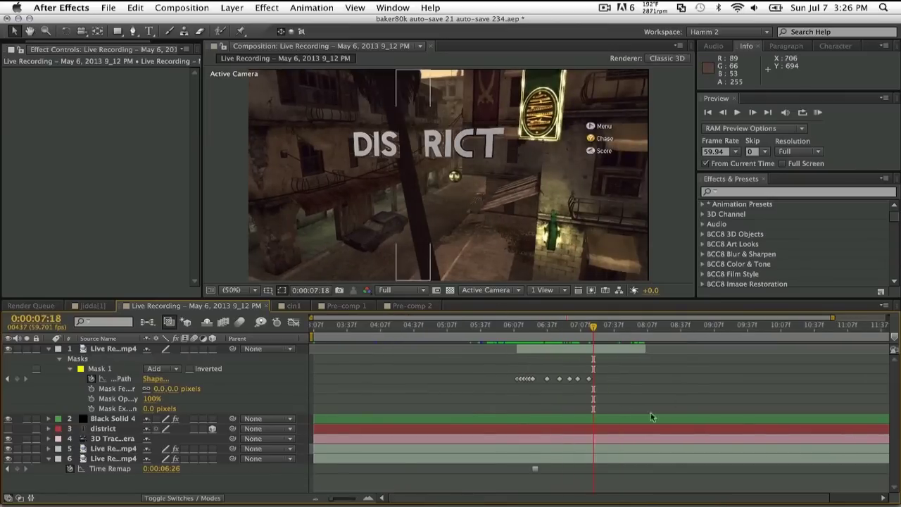
left_click(314, 497)
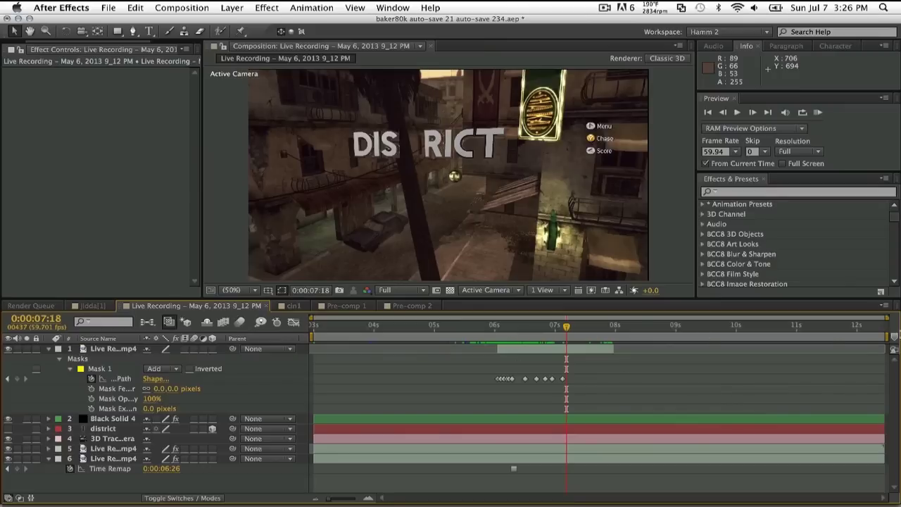
left_click_drag(324, 325, 523, 347)
Compare the district clip around 0;00;07;37 in the jidda[1] composition with the masked Live Recording composition
left_click(89, 306)
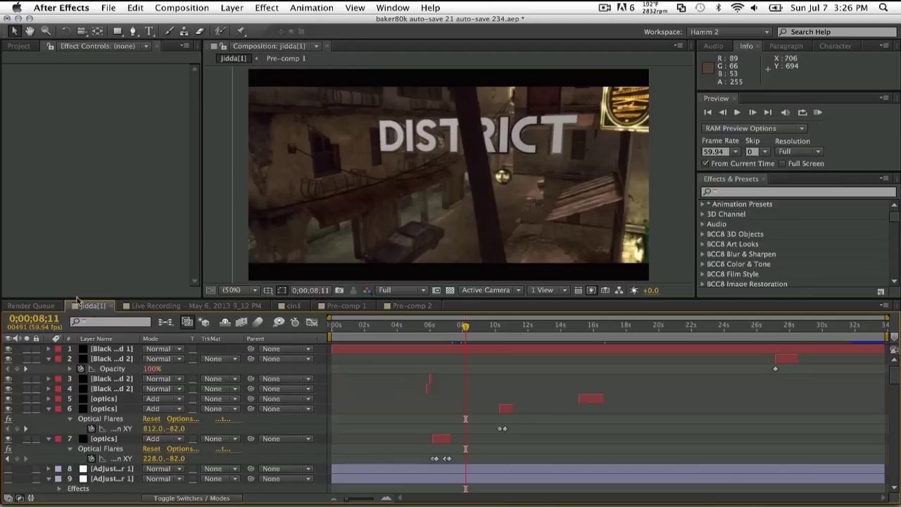
left_click_drag(890, 381, 840, 472)
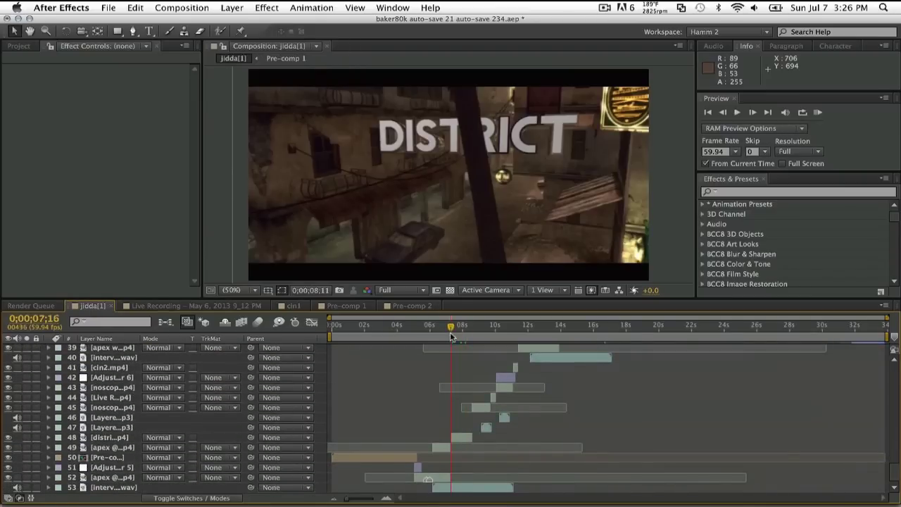
left_click_drag(451, 336, 457, 341)
left_click(219, 307)
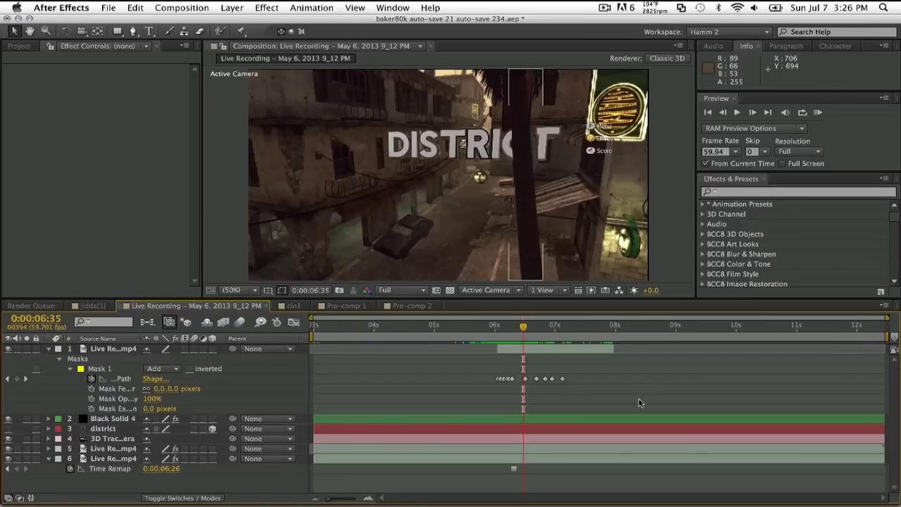
left_click_drag(423, 335, 531, 343)
In the jidda[1] composition, reveal the district.mp4 layer's keyframes and scrub through the finished clip up to 0;00;08;16
left_click(92, 305)
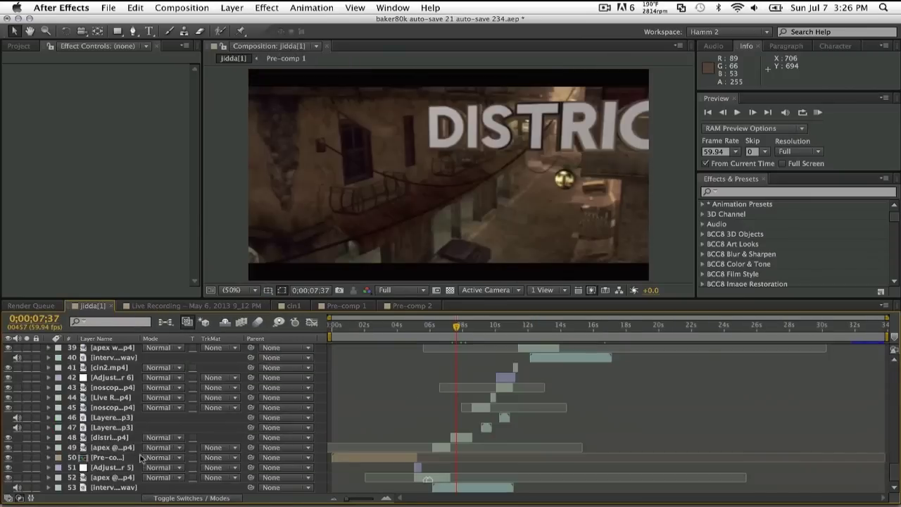
left_click(111, 437)
key("u")
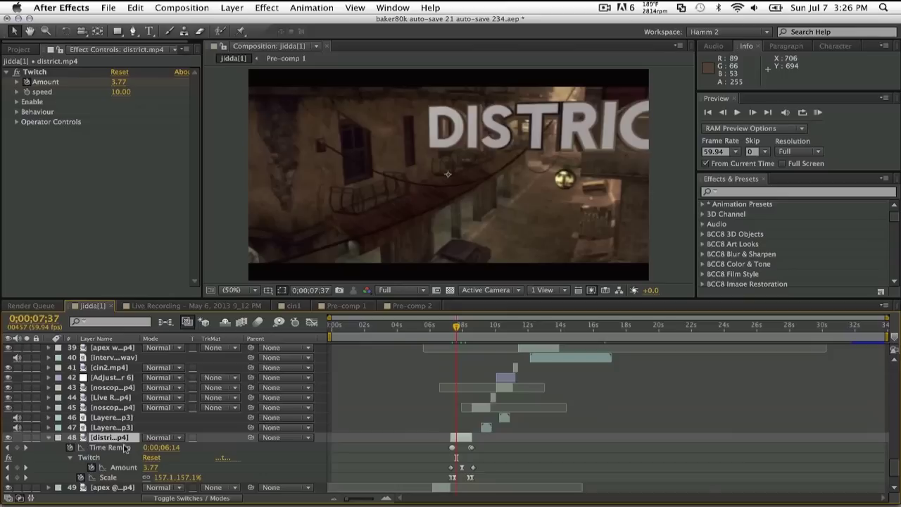
key("equal")
key("equal")
left_click_drag(485, 340, 499, 341)
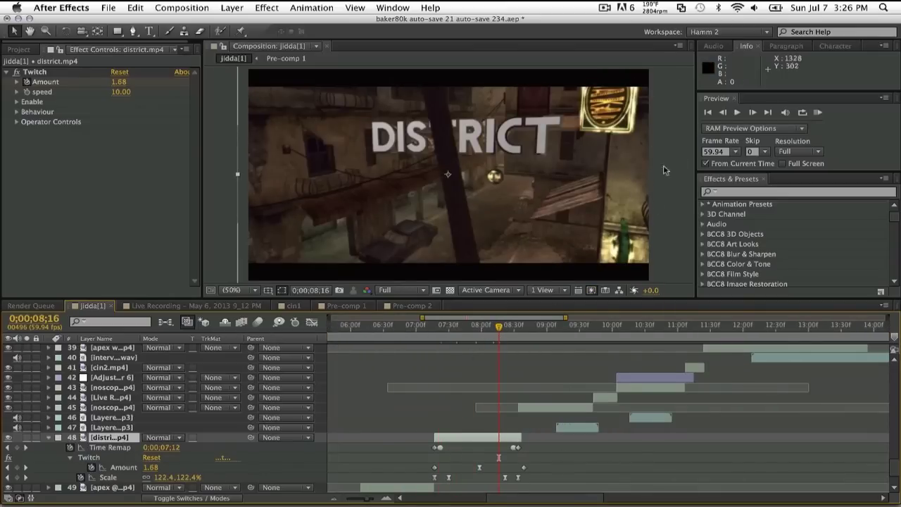
left_click_drag(442, 335, 493, 340)
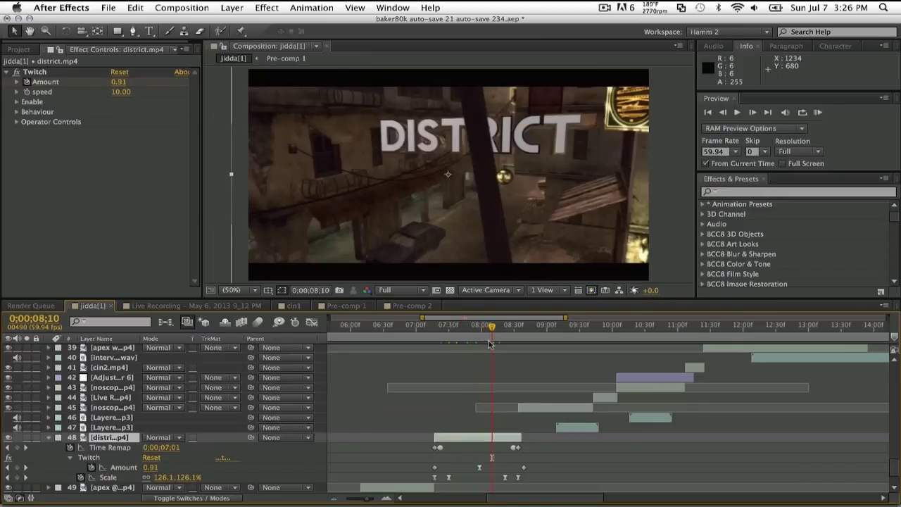
Return to the Live Recording composition and examine the mask frame by frame from 0:00:06:30 to 0:00:06:32, and at 0:00:06:13
left_click(205, 305)
mouse_move(509, 339)
left_mouse_down()
mouse_move(494, 339)
mouse_move(539, 335)
mouse_move(497, 328)
mouse_move(517, 327)
left_mouse_up()
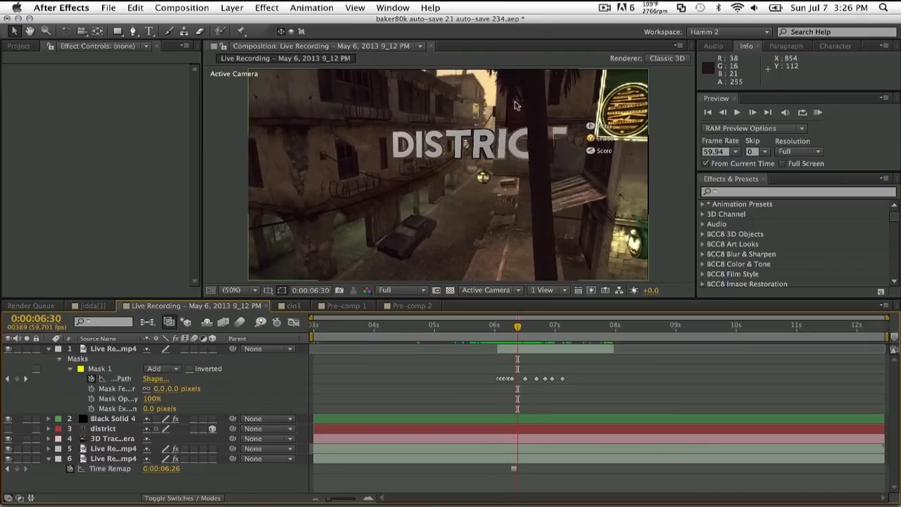
key("period")
key("comma")
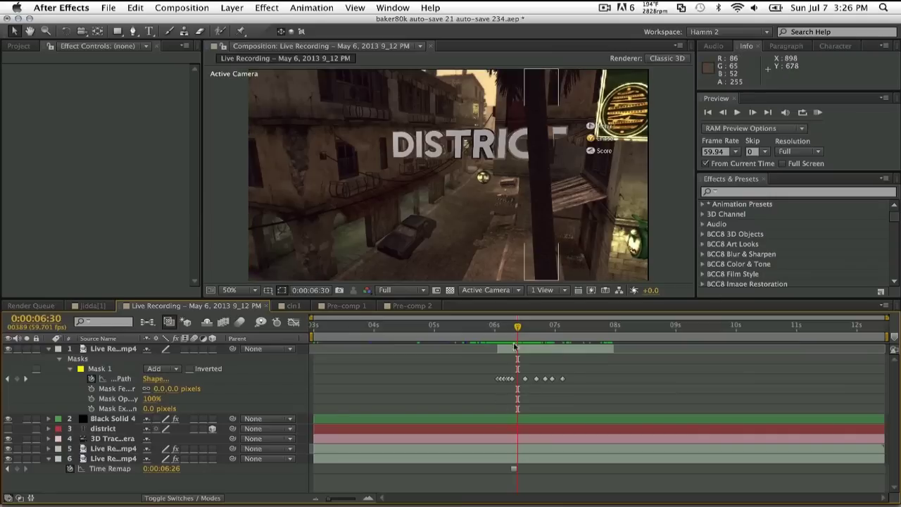
key("Page_Down")
key("Page_Down")
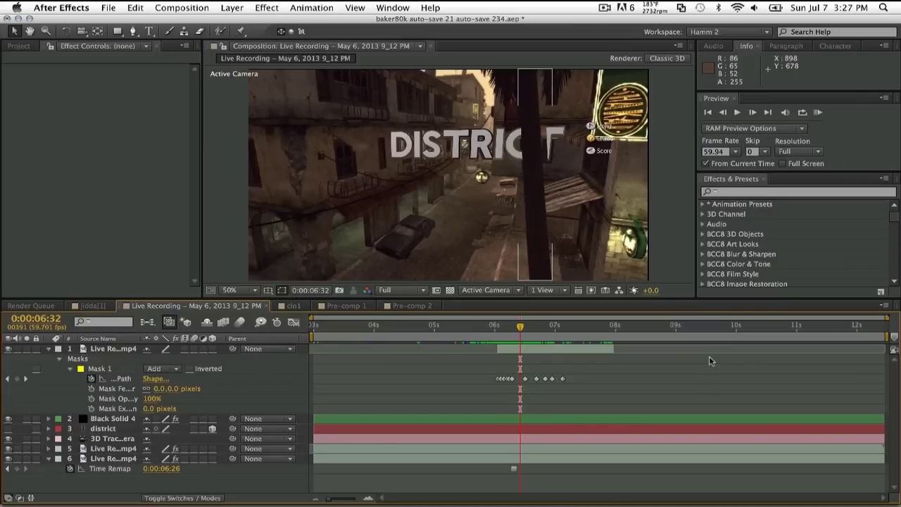
mouse_move(608, 504)
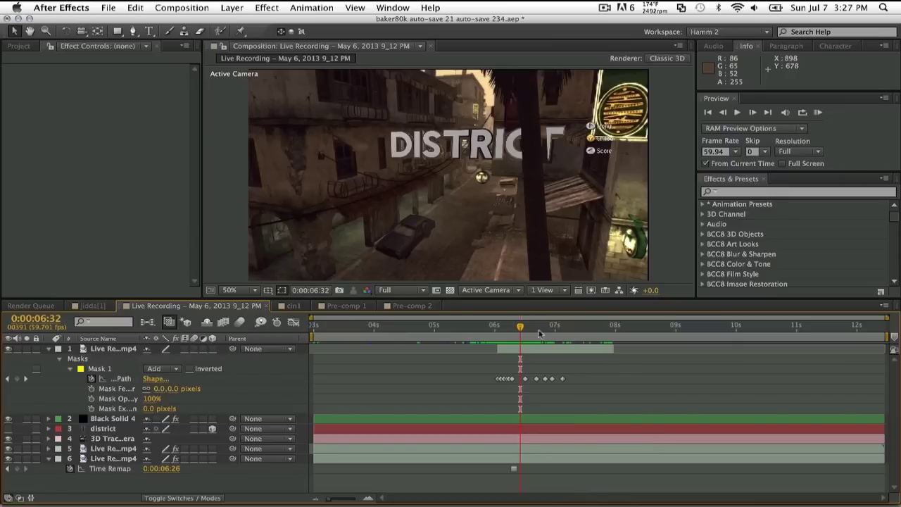
left_click(501, 329)
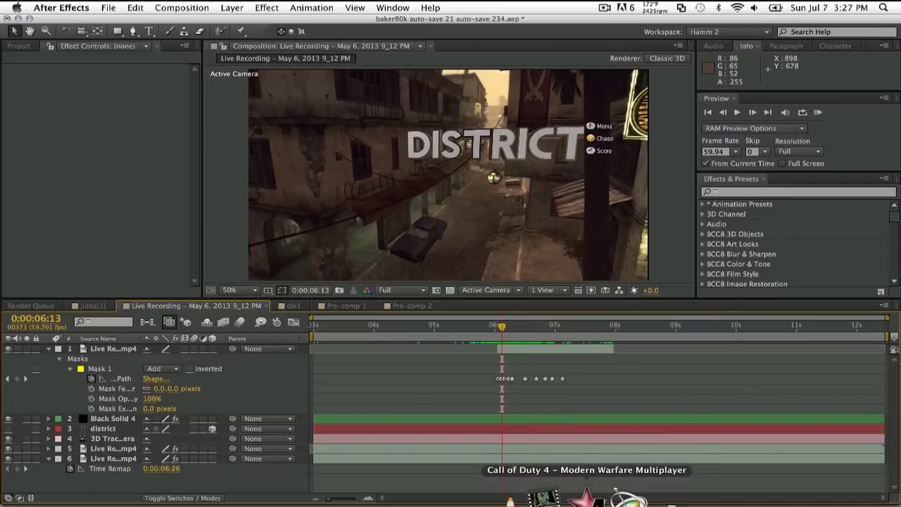